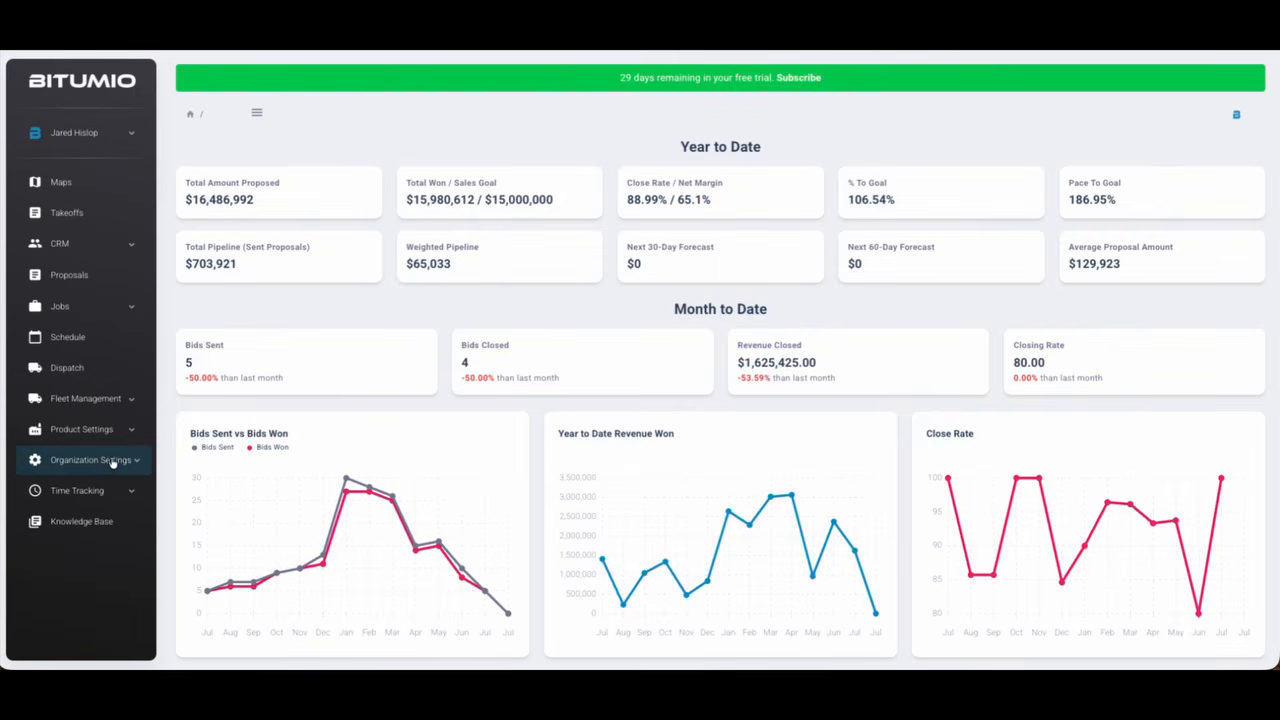
- Open the Email Sending page of the organization settings
click(91, 460)
scroll(85, 470, down, 3)
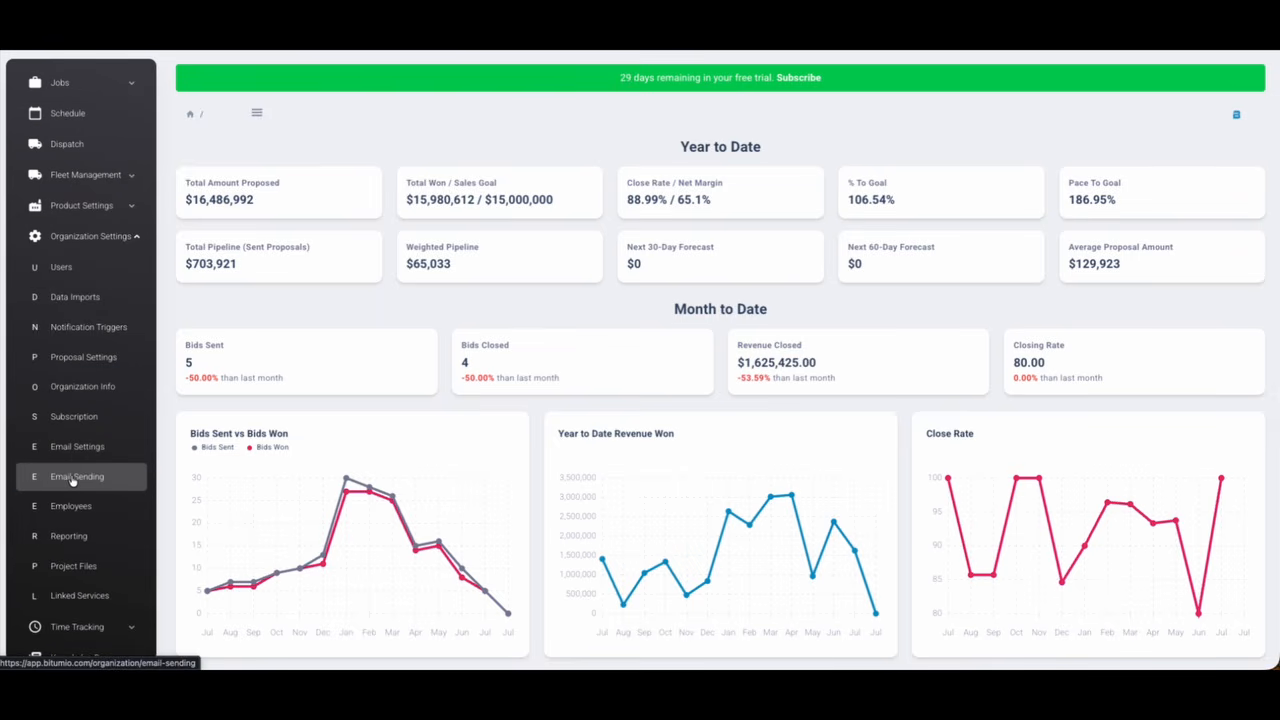
click(72, 481)
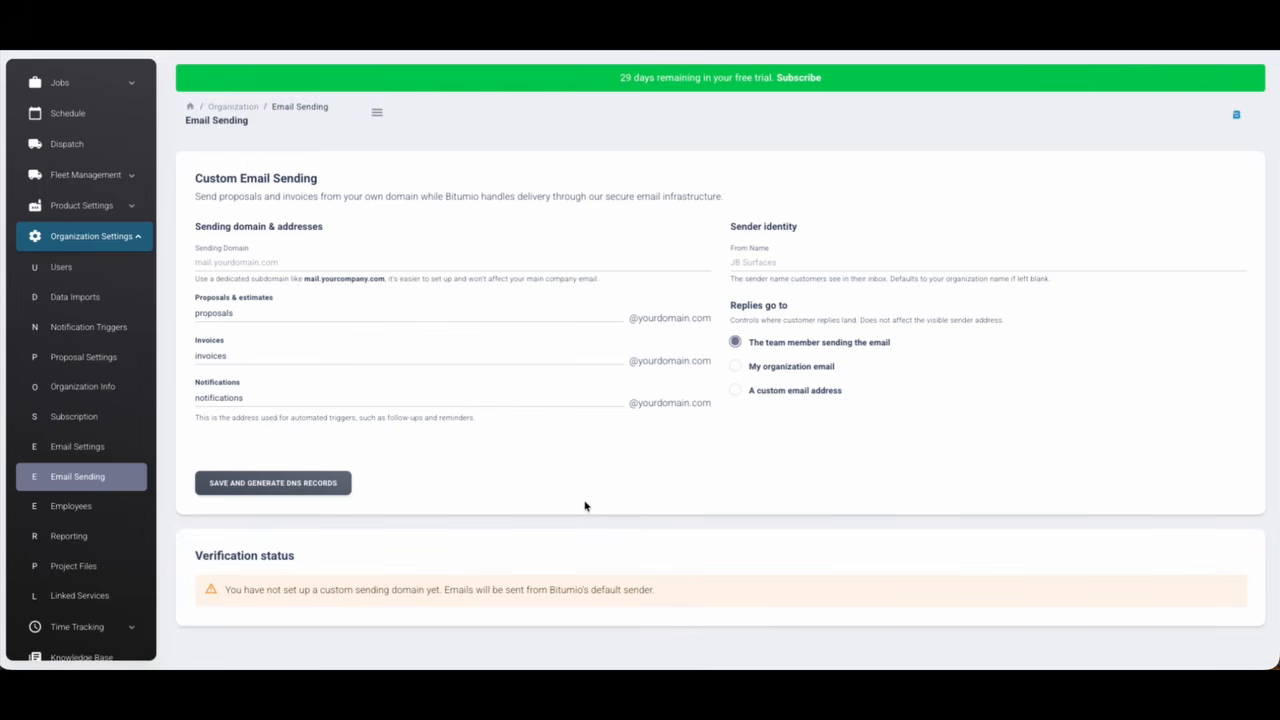
- Set the sending domain to mail.sealcodirect.com
click(284, 256)
click(264, 261)
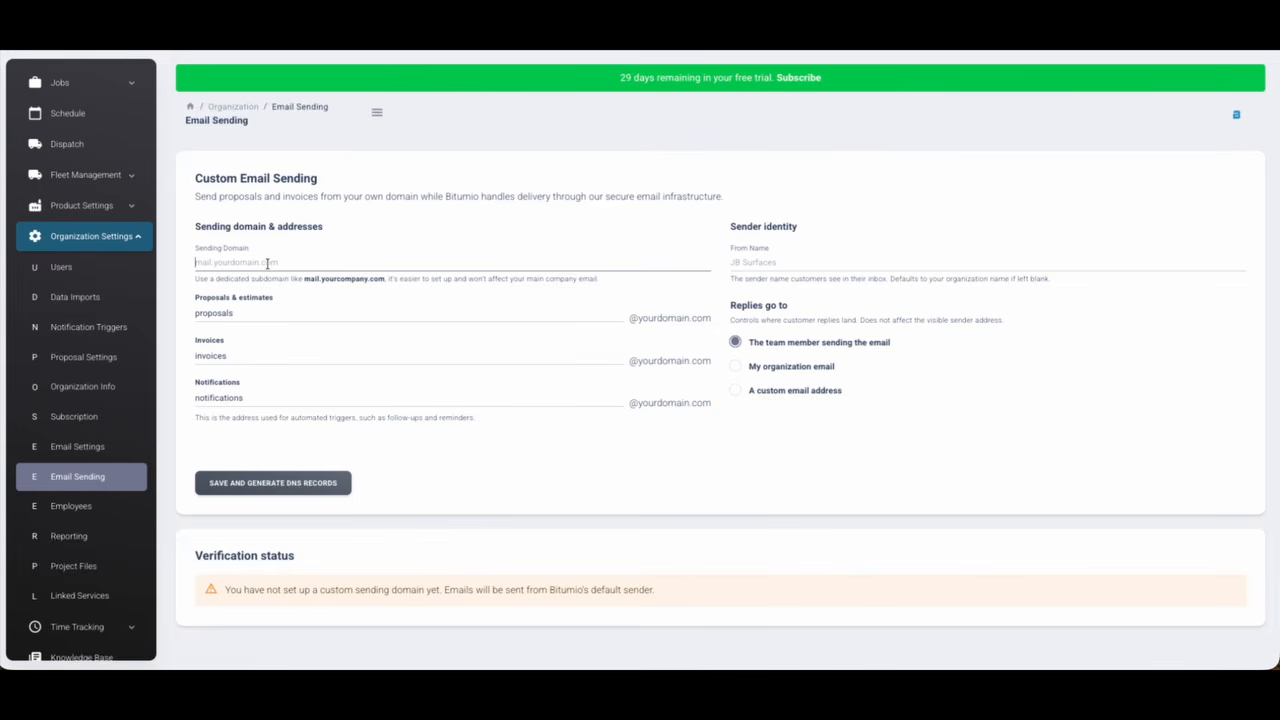
text(ma)
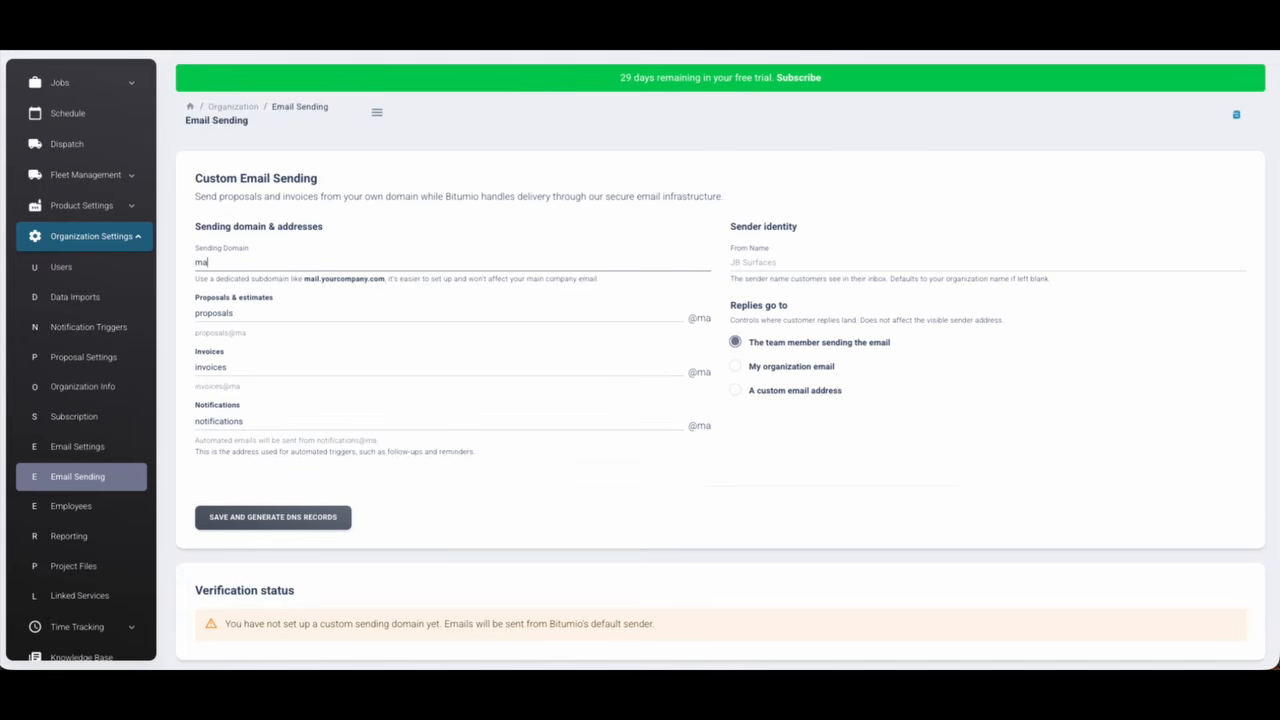
text(il.sea)
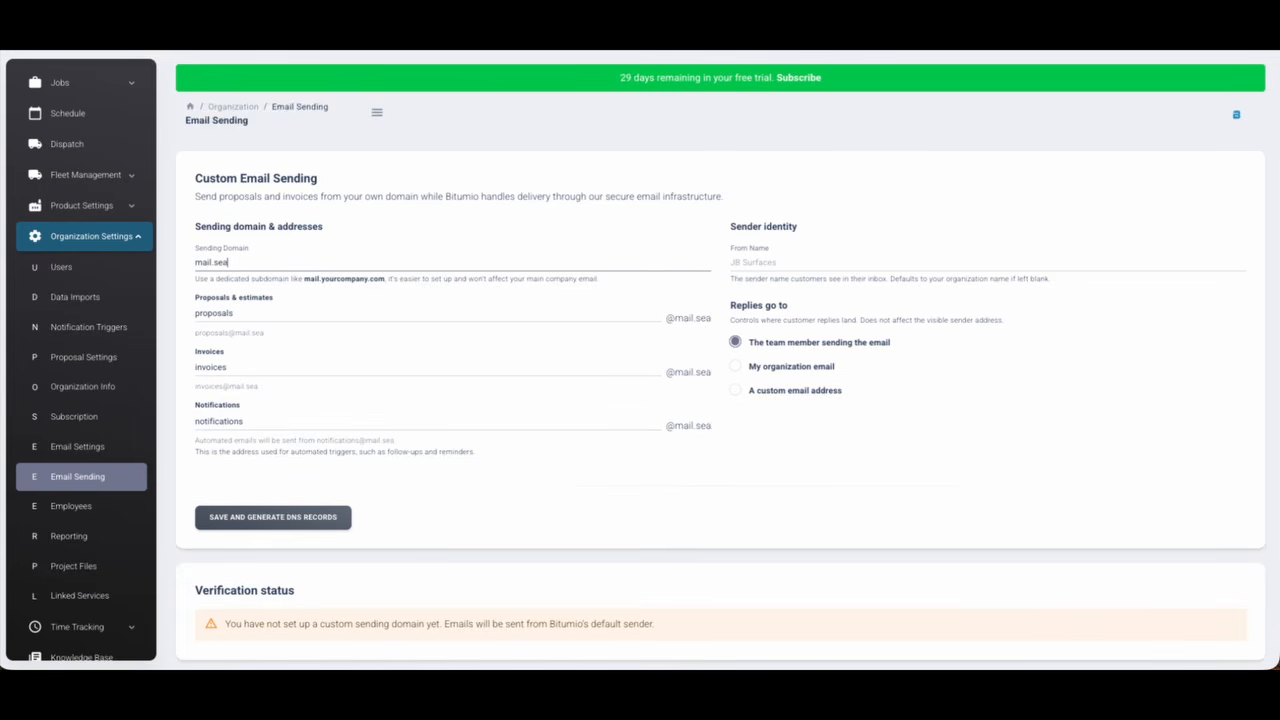
text(lcodirect.com)
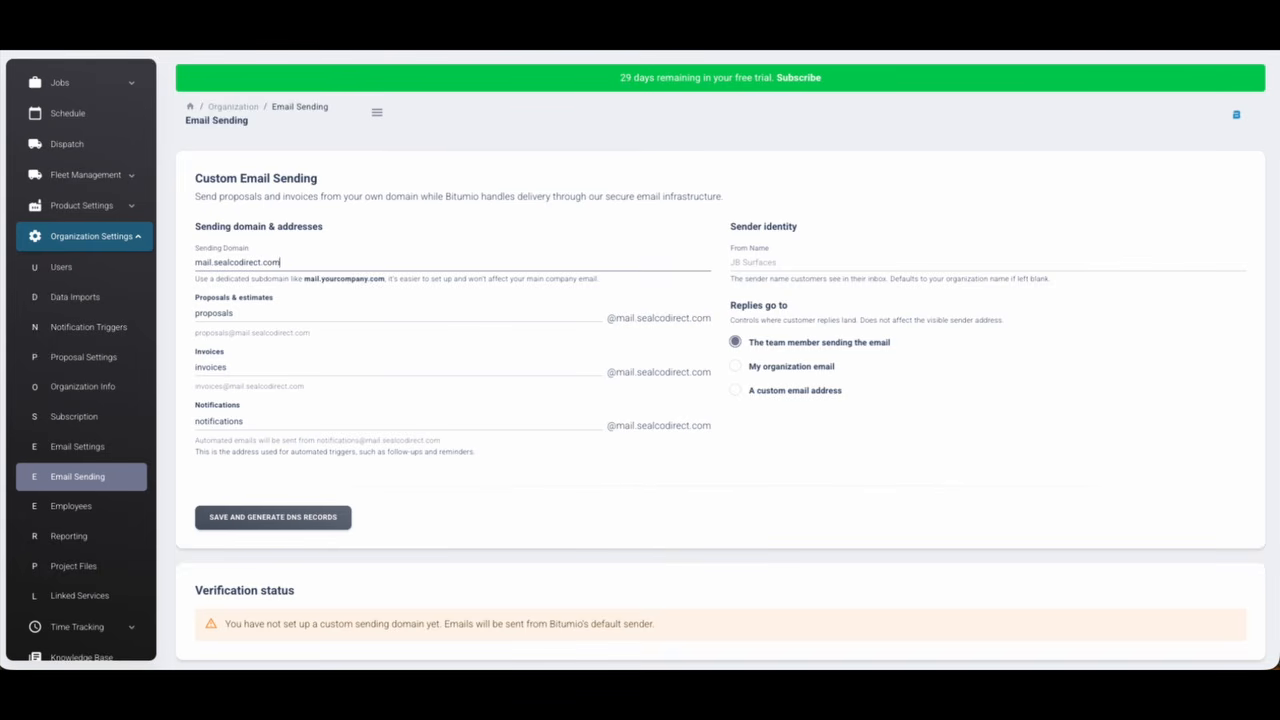
double_click(216, 262)
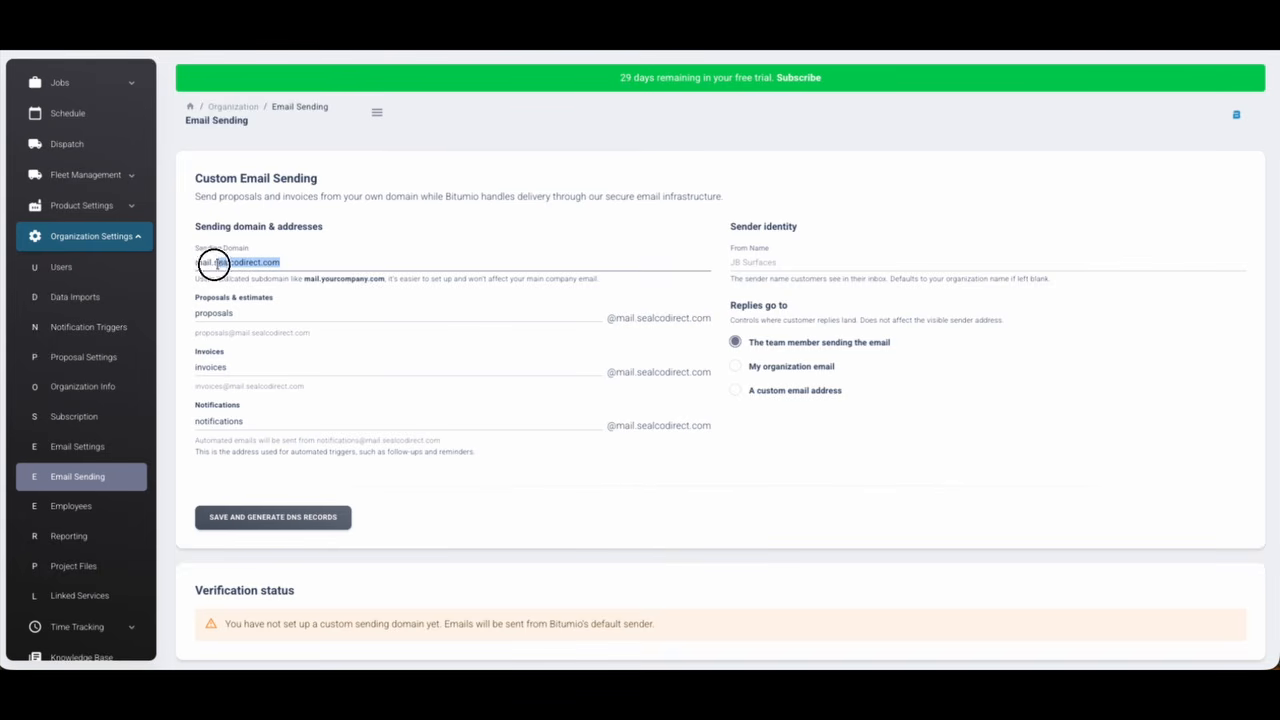
click(211, 280)
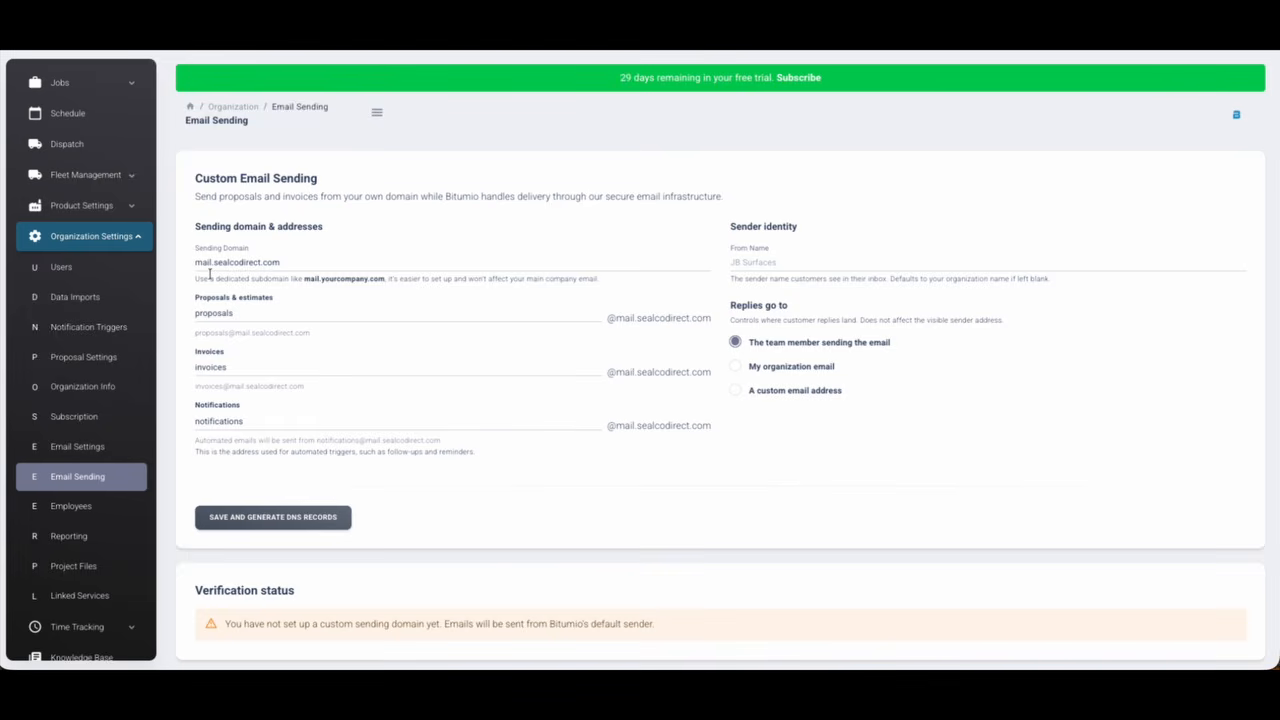
- Review the subdomain hint, the proposals, invoices and notifications sender addresses, and the sender's From Name field
drag(304, 279, 381, 282)
drag(616, 320, 712, 322)
click(704, 318)
drag(614, 371, 665, 372)
click(244, 420)
click(618, 428)
drag(618, 428, 662, 430)
click(662, 430)
drag(636, 373, 711, 374)
click(638, 373)
double_click(636, 372)
click(646, 371)
click(740, 266)
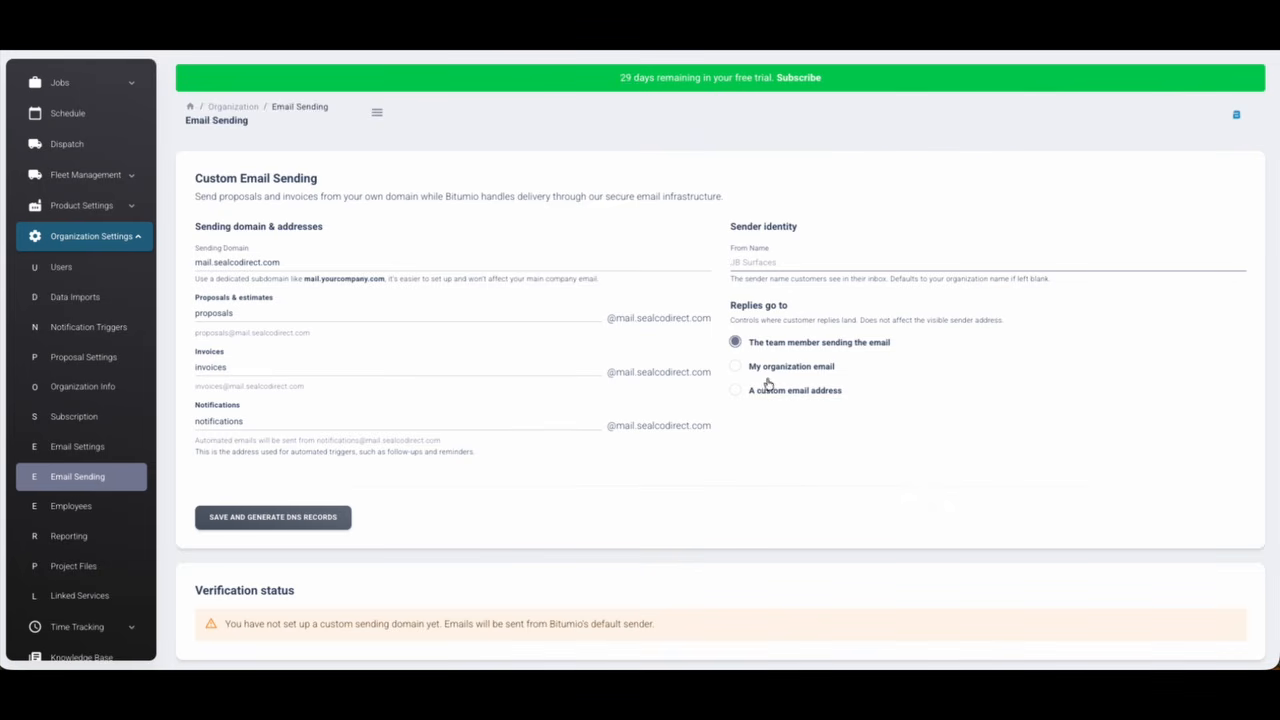
click(800, 391)
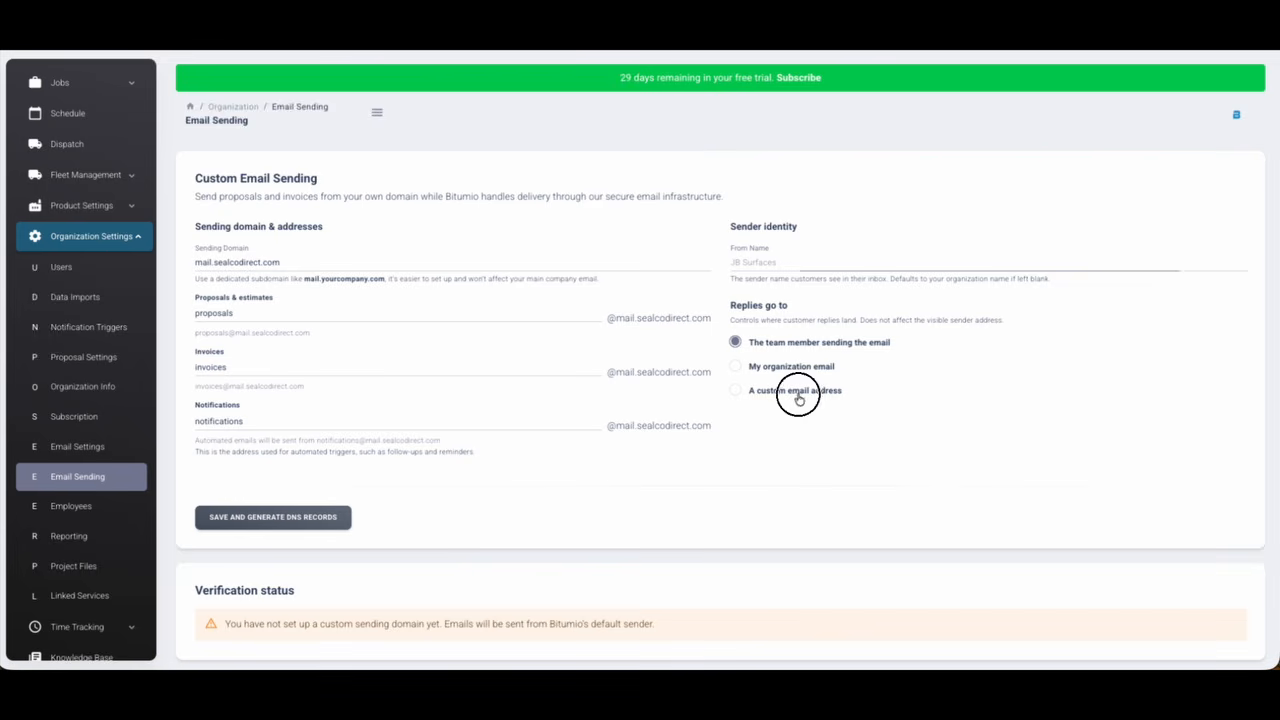
click(764, 428)
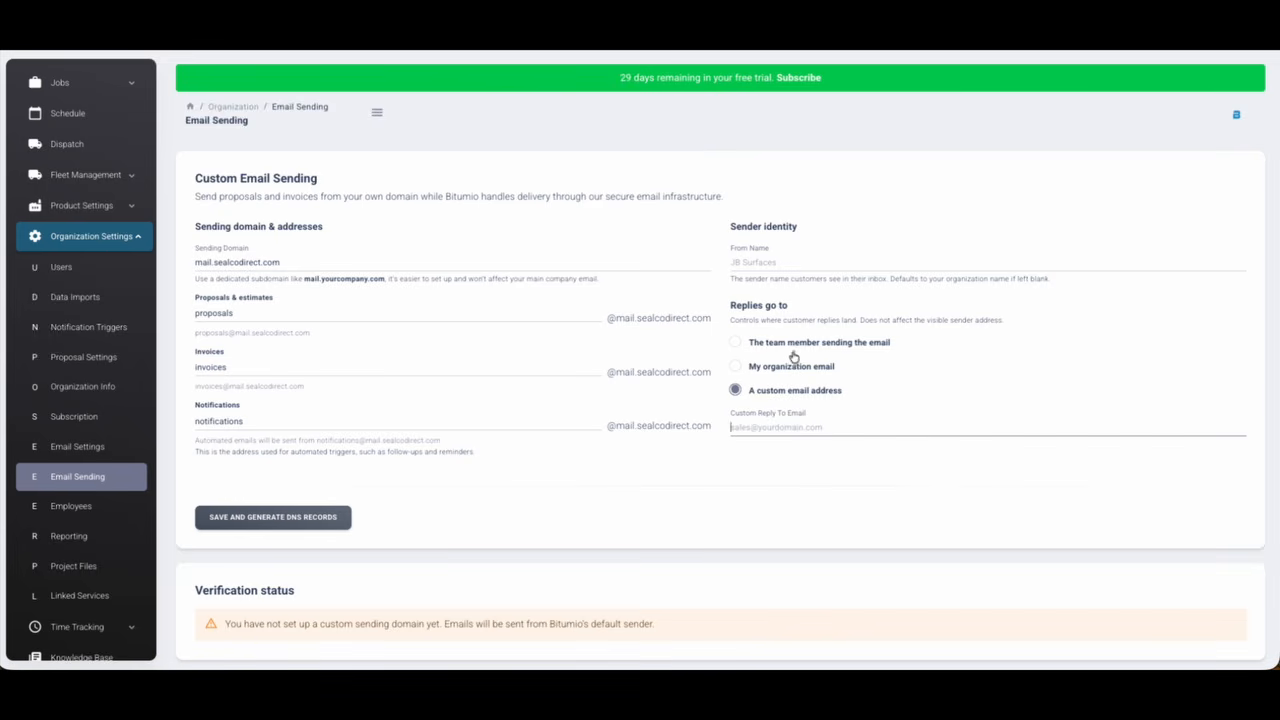
click(789, 344)
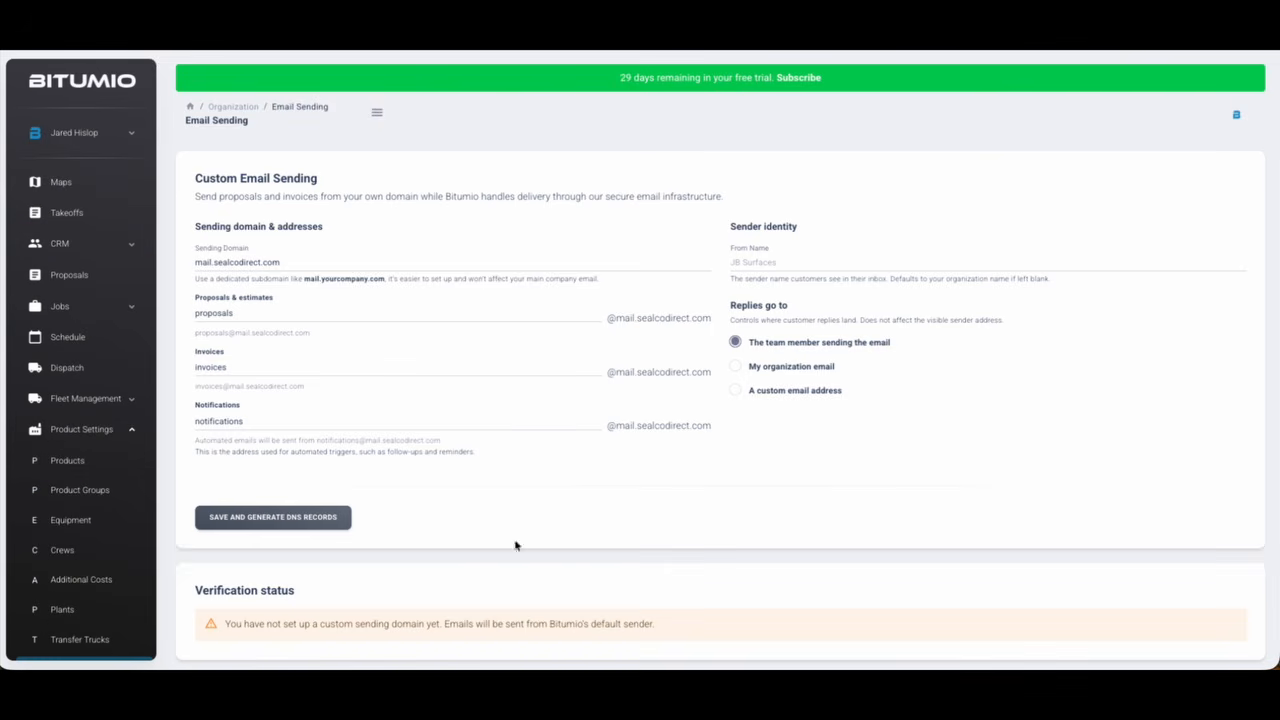
- Save the email sending settings to generate the DNS records, and review the verification status and records to add
click(270, 520)
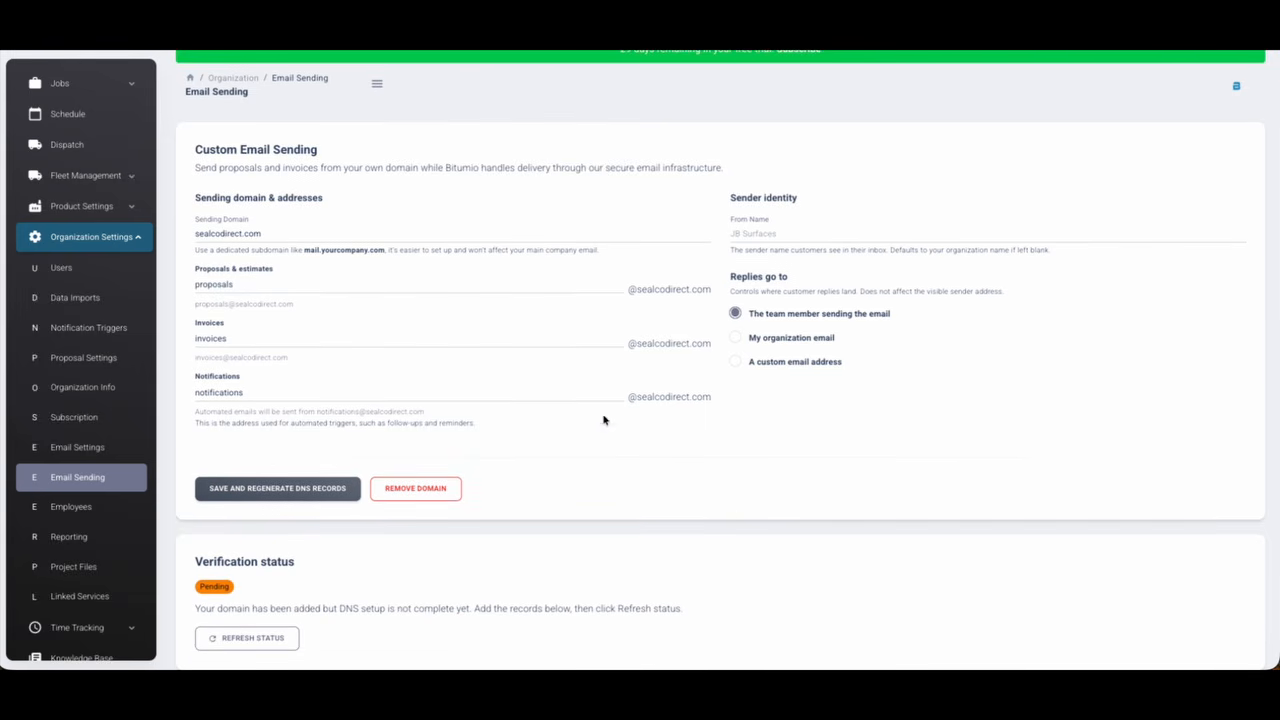
scroll(604, 420, down, 2)
scroll(606, 420, down, 2)
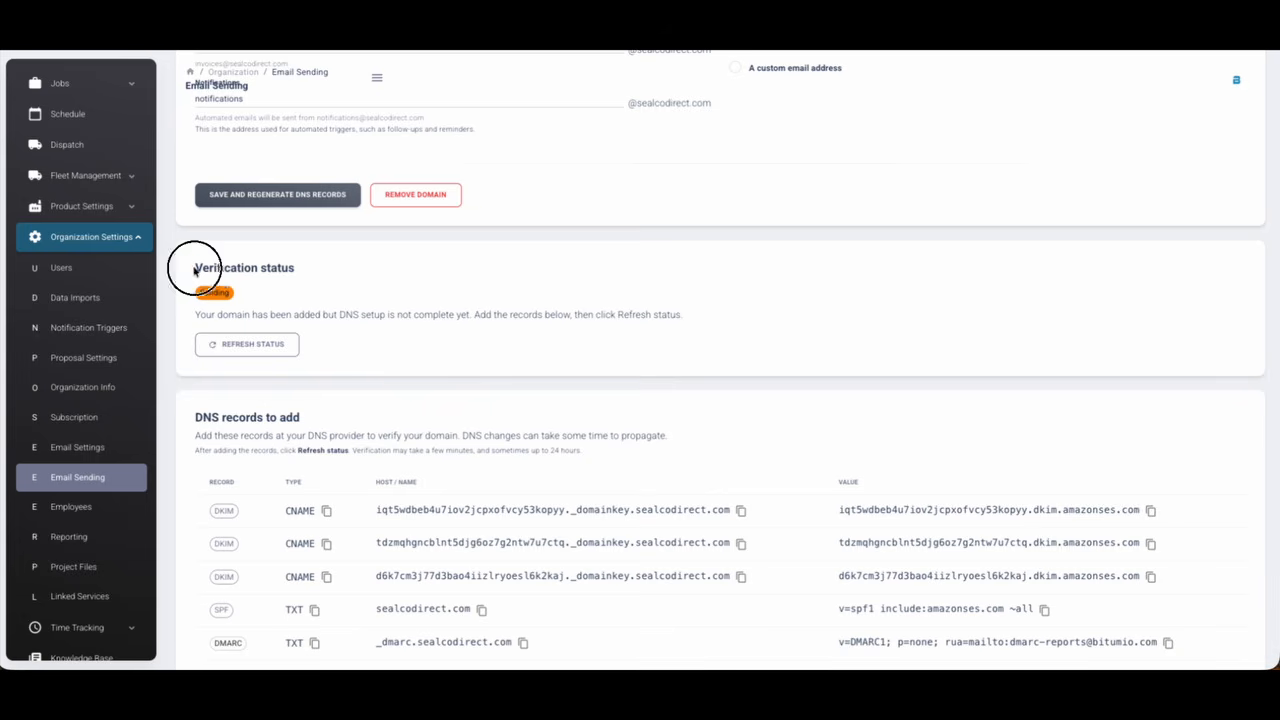
drag(194, 266, 319, 275)
click(240, 289)
scroll(543, 331, down, 2)
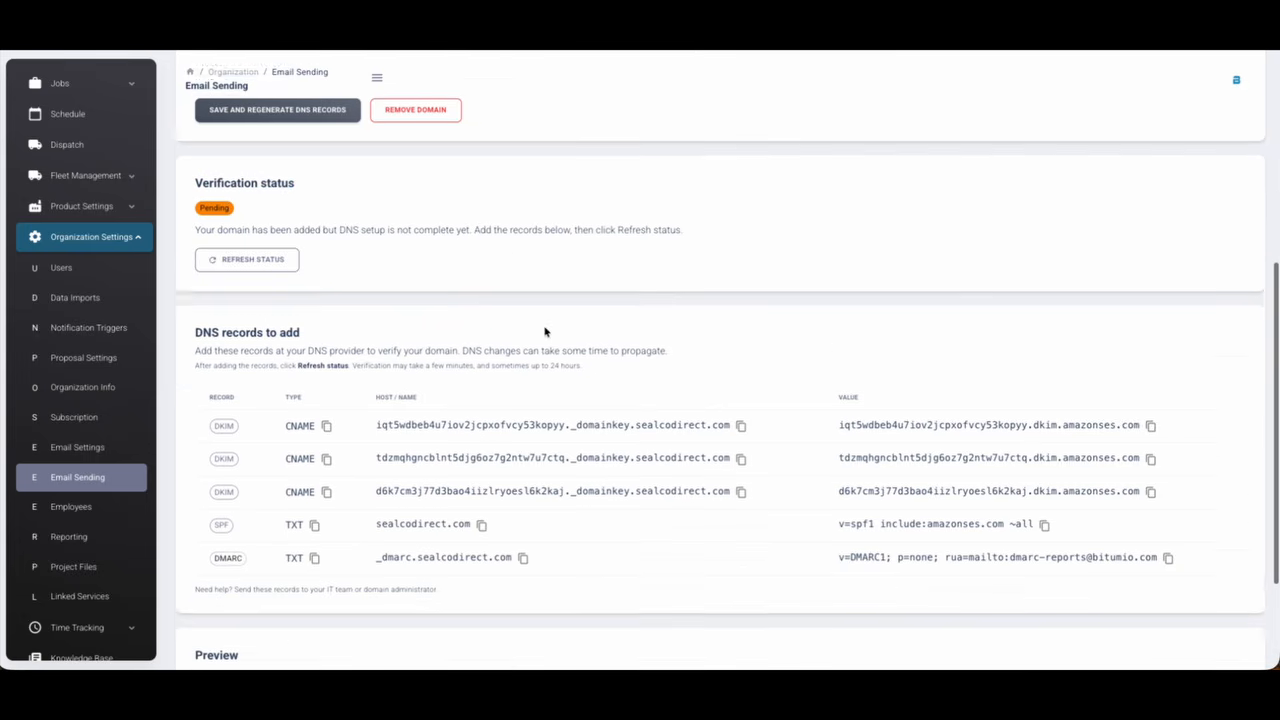
drag(196, 277, 299, 277)
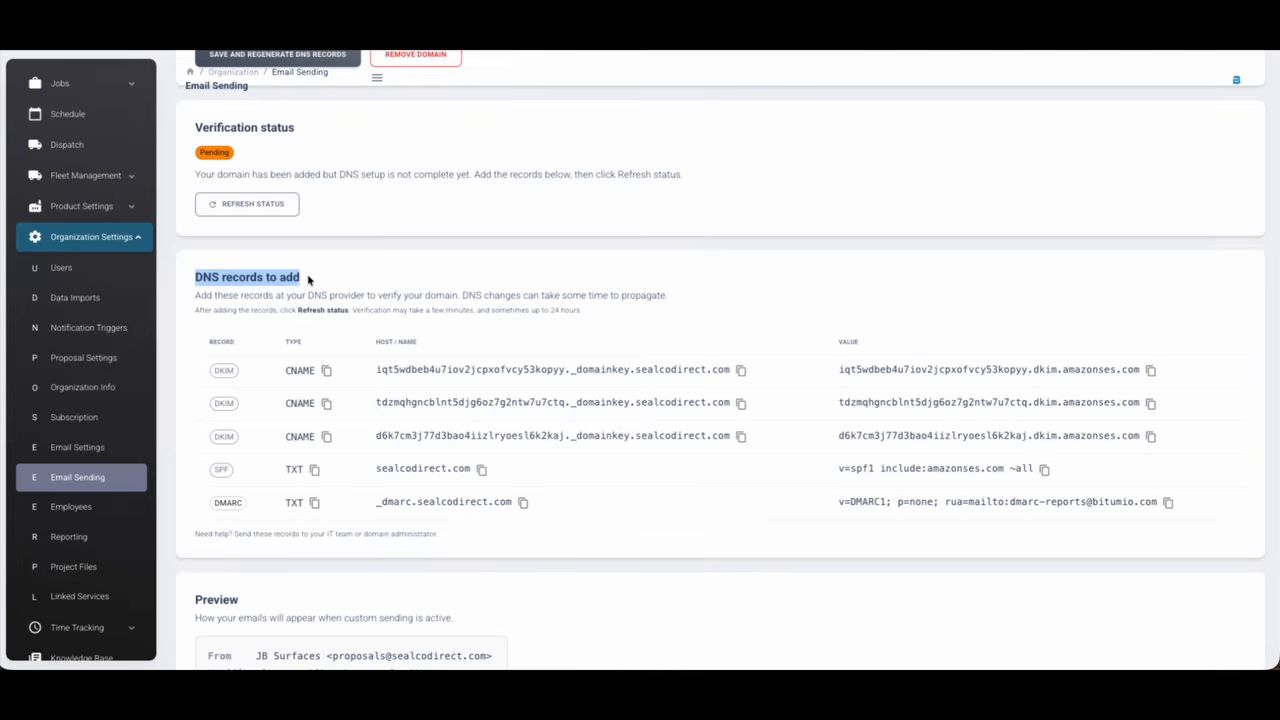
click(308, 280)
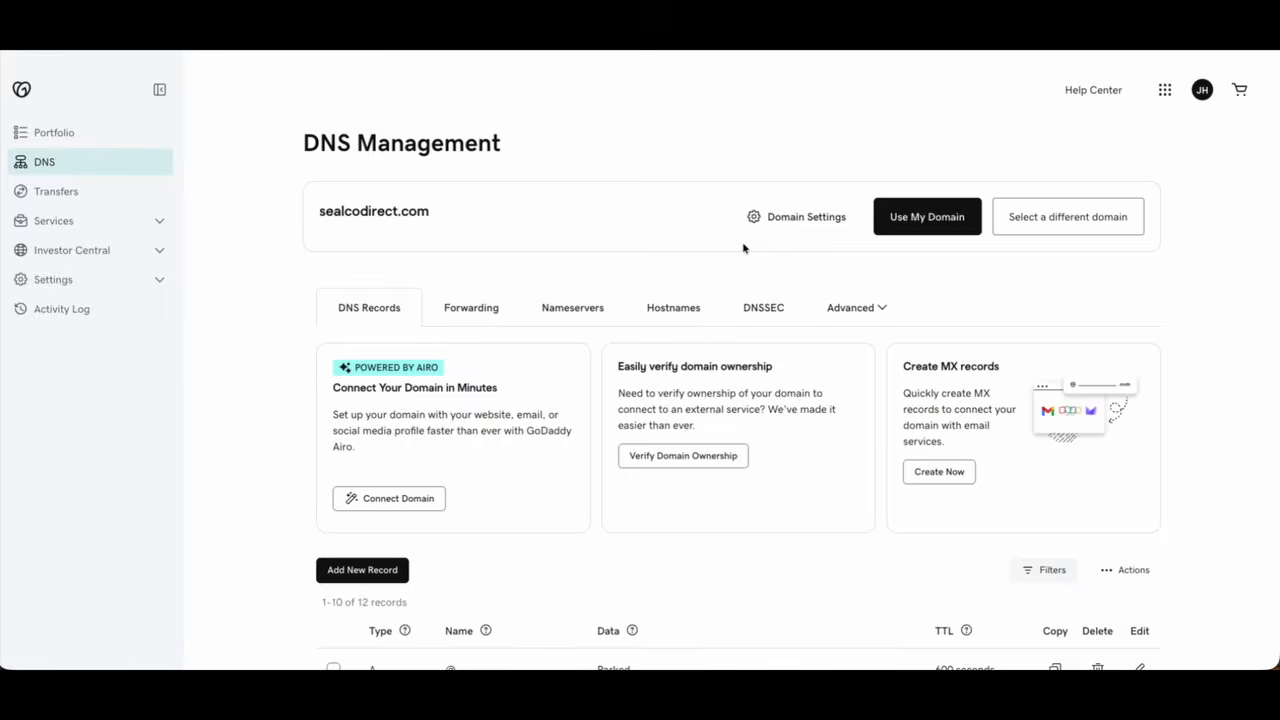
- In GoDaddy's DNS management for sealcodirect.com, start a new record of type CNAME
scroll(708, 268, down, 1)
scroll(708, 269, down, 3)
scroll(708, 269, up, 3)
scroll(705, 274, down, 2)
scroll(603, 360, up, 3)
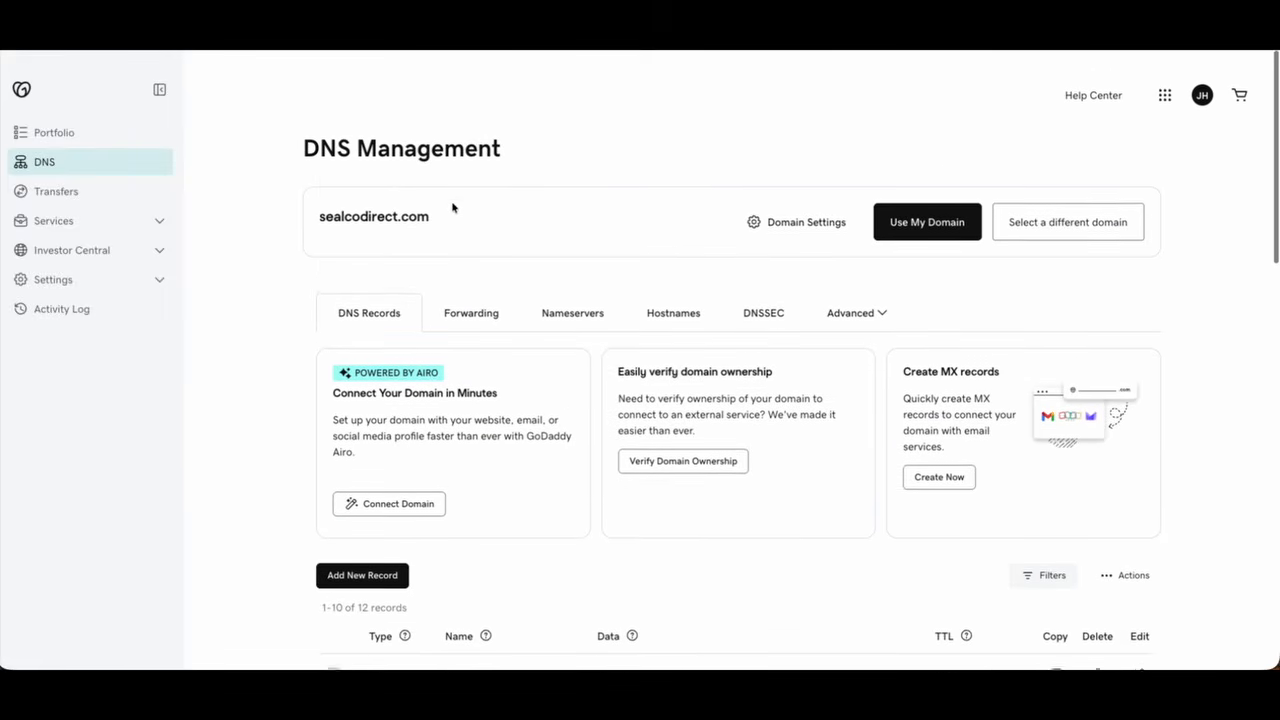
scroll(506, 262, down, 3)
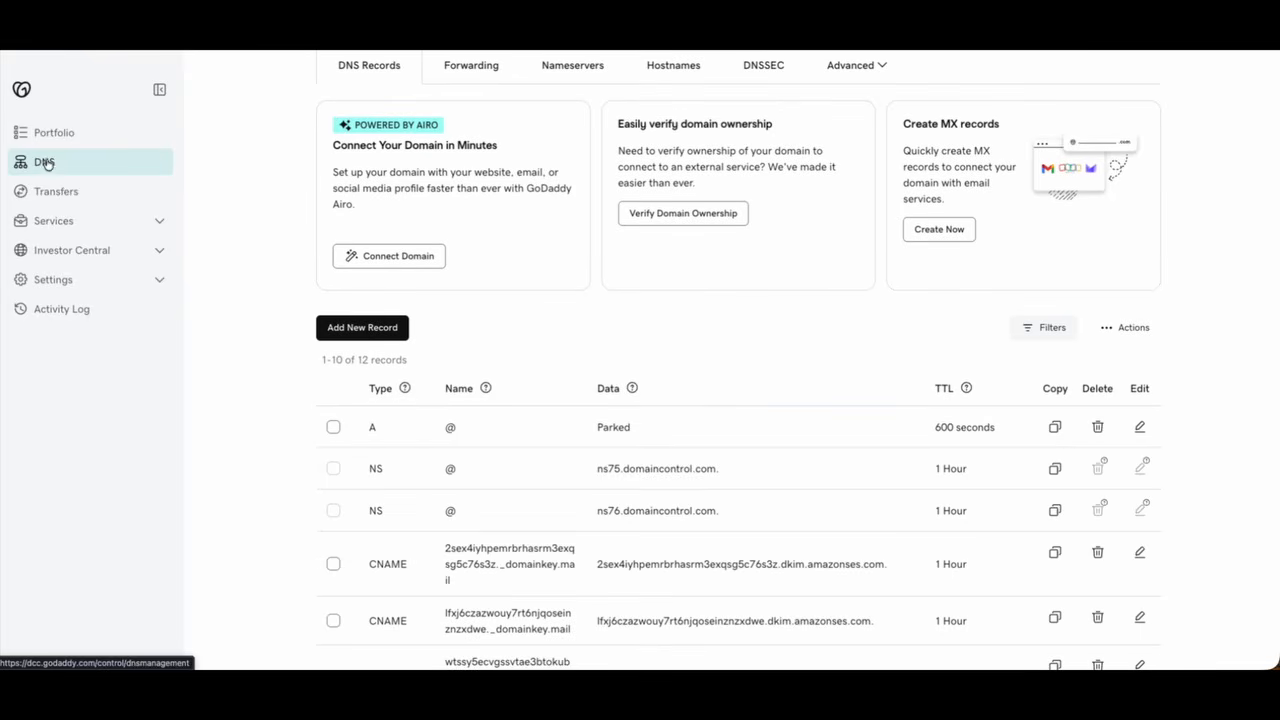
click(370, 329)
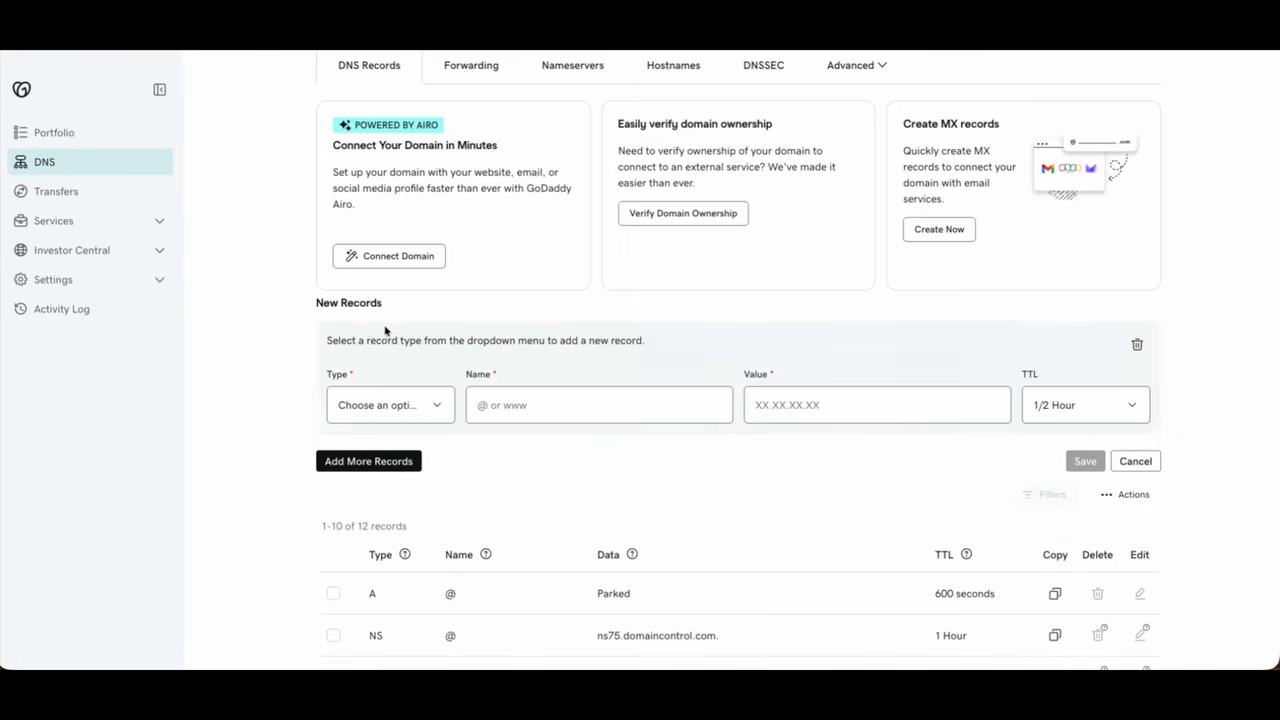
scroll(398, 331, down, 1)
click(392, 367)
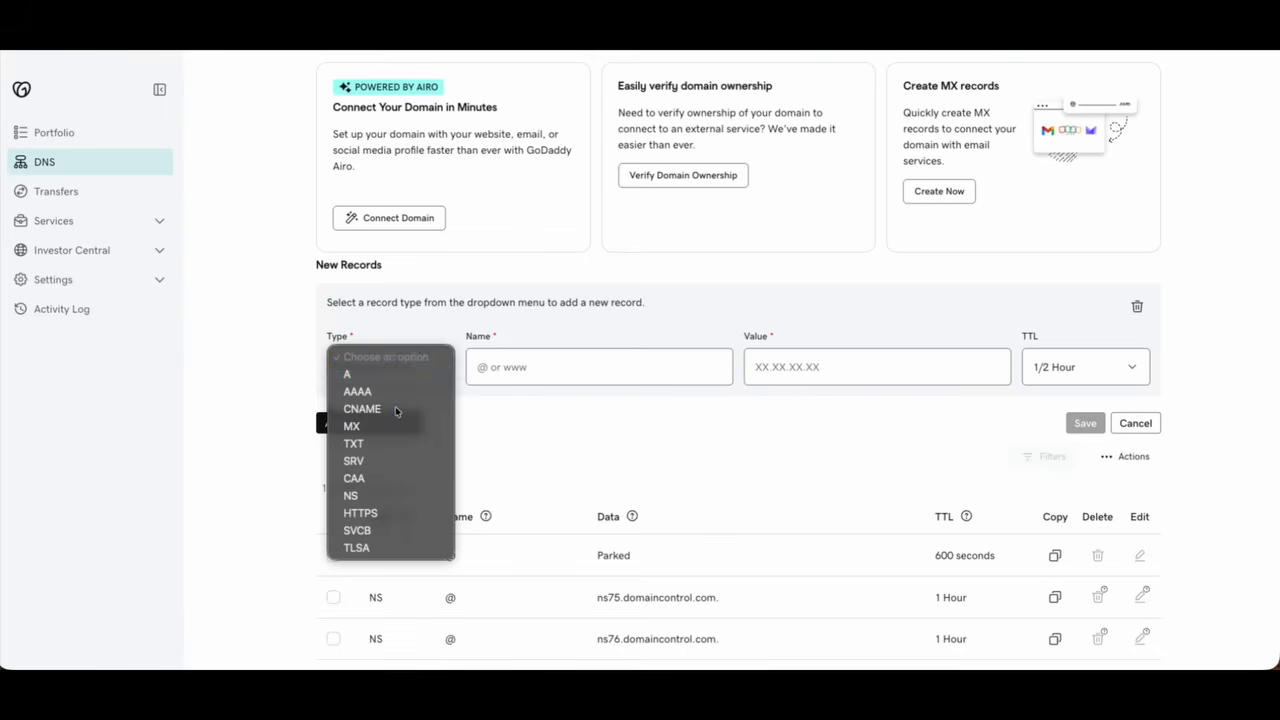
click(400, 408)
- Add two more new DNS records and set both of their types to CNAME
click(393, 428)
click(390, 546)
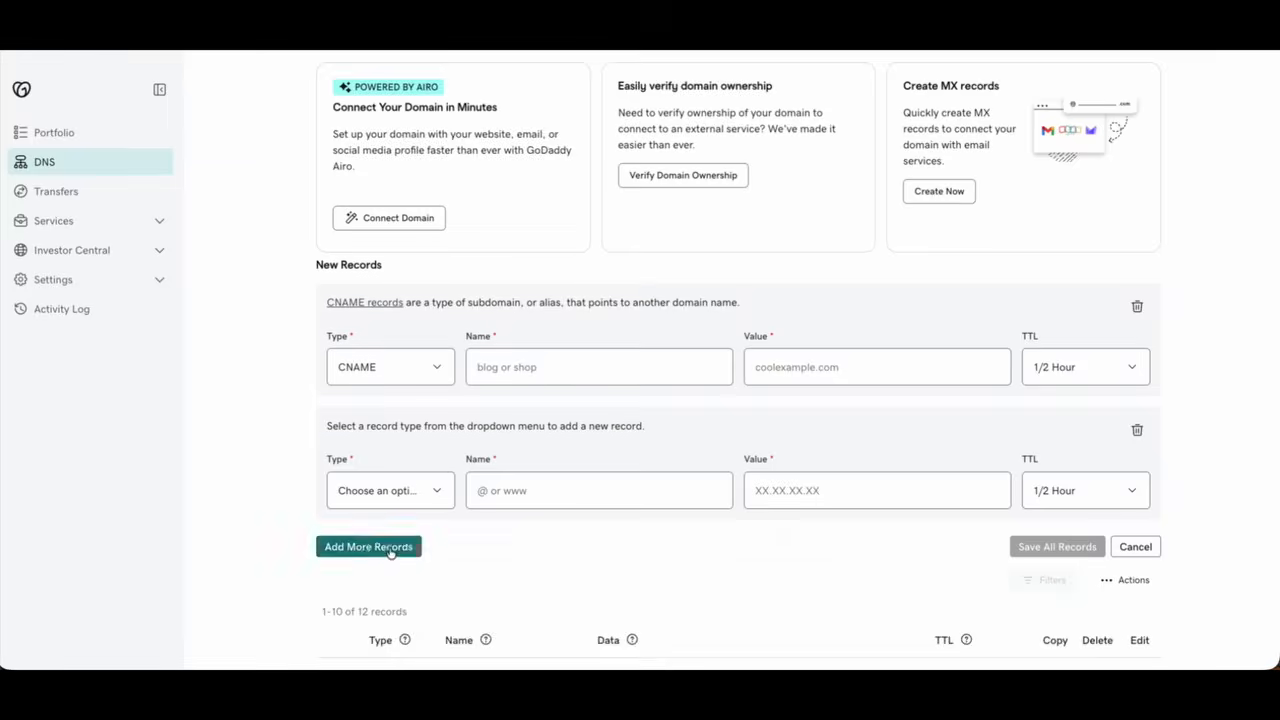
scroll(393, 486, down, 2)
click(392, 389)
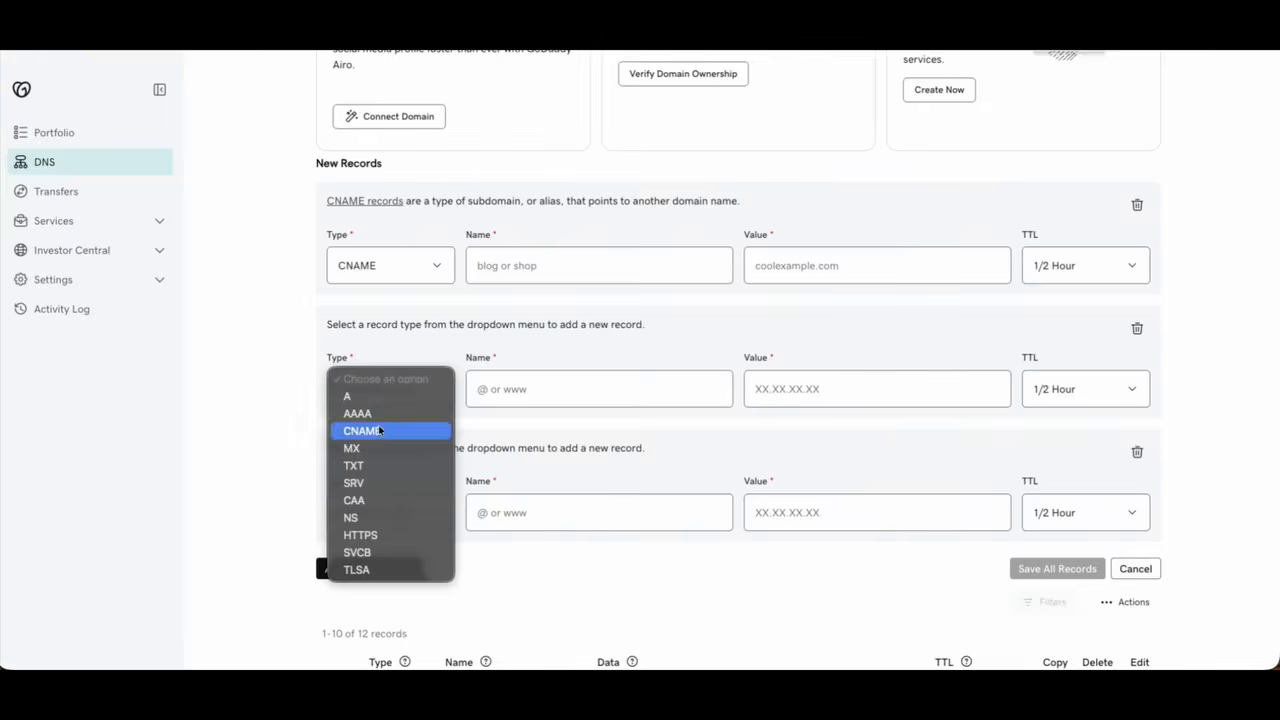
click(390, 428)
click(380, 513)
click(378, 554)
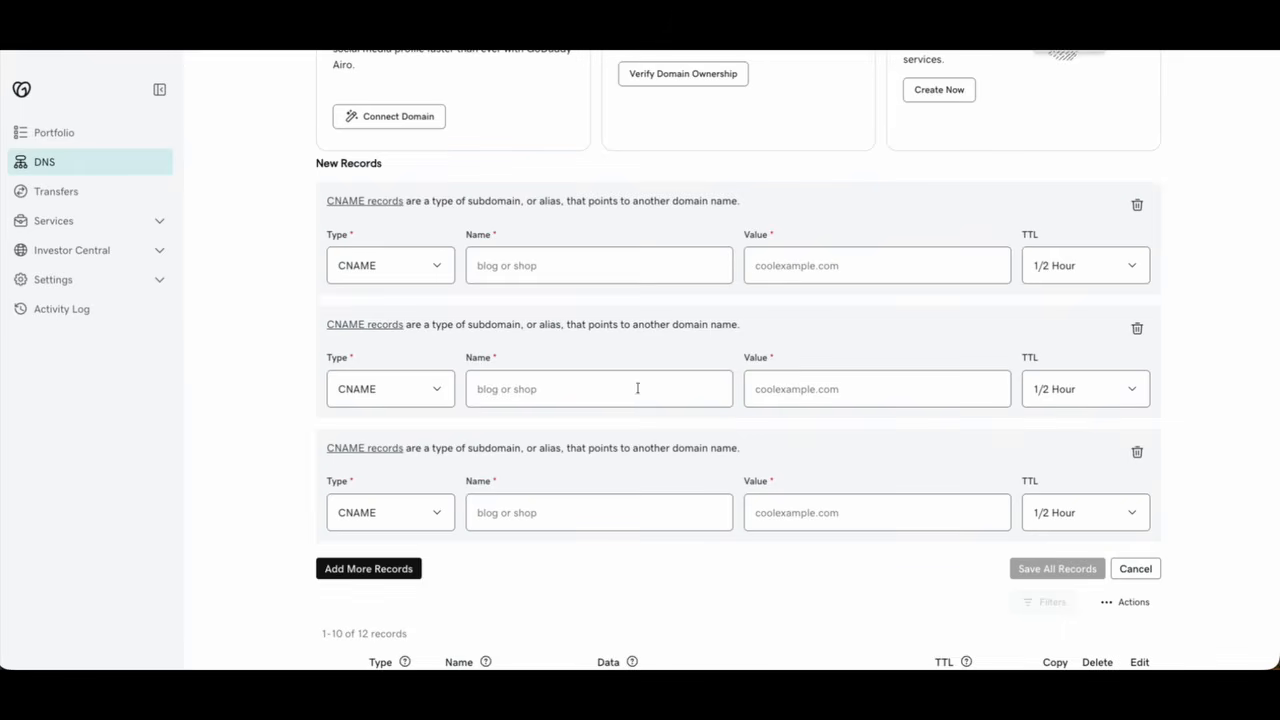
- Fill in the names of the first two CNAME records with the first two DKIM host names copied from Bitumio
click(530, 262)
text(iqt5wdbeb4u7iov2jcpxofvcy53kopyy._domainkey.sealcodirect.com)
click(540, 22)
click(740, 404)
click(720, 22)
click(548, 390)
text(tdzmqhgncblnt5djg6oz7g2ntw7u7ctq._domainkey.sealcodirect.com)
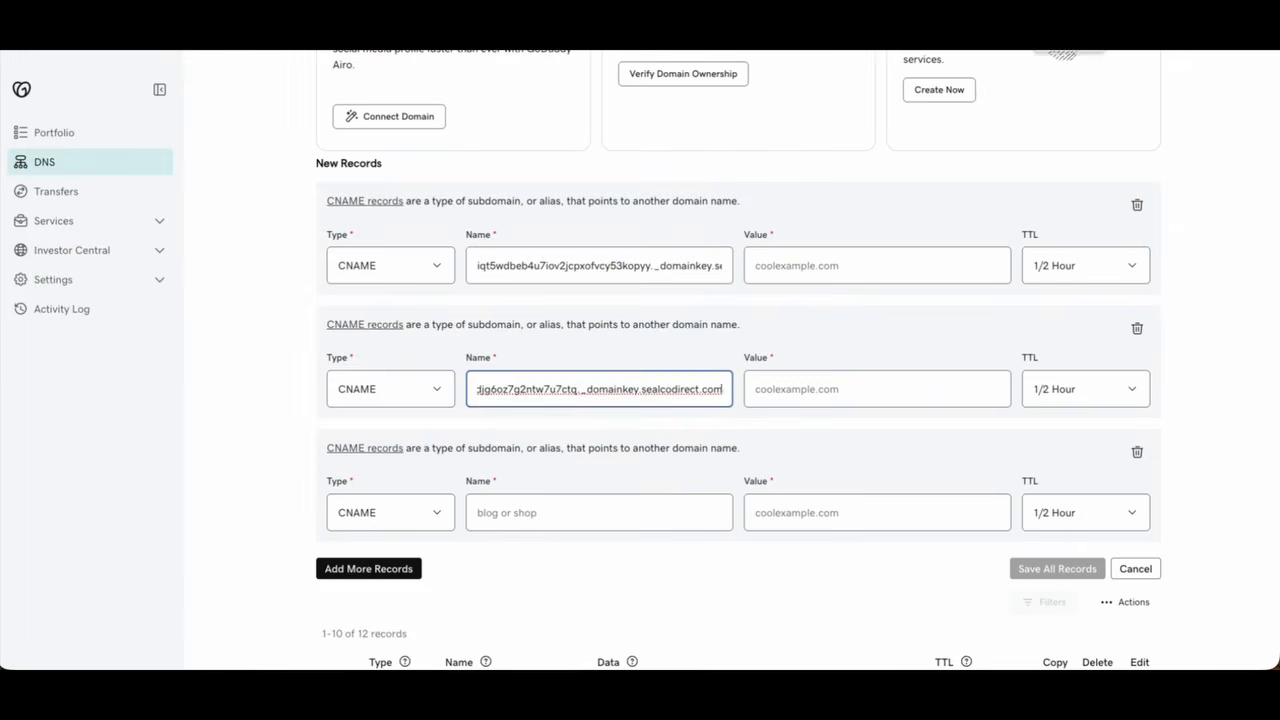
- Copy Bitumio's third DKIM host name, d6k7cm3j77d3bao4iizlryoesl6k2kaj._domainkey.sealcodirect.com, into the third CNAME record's name in GoDaddy
key(ctrl+Tab)
click(741, 437)
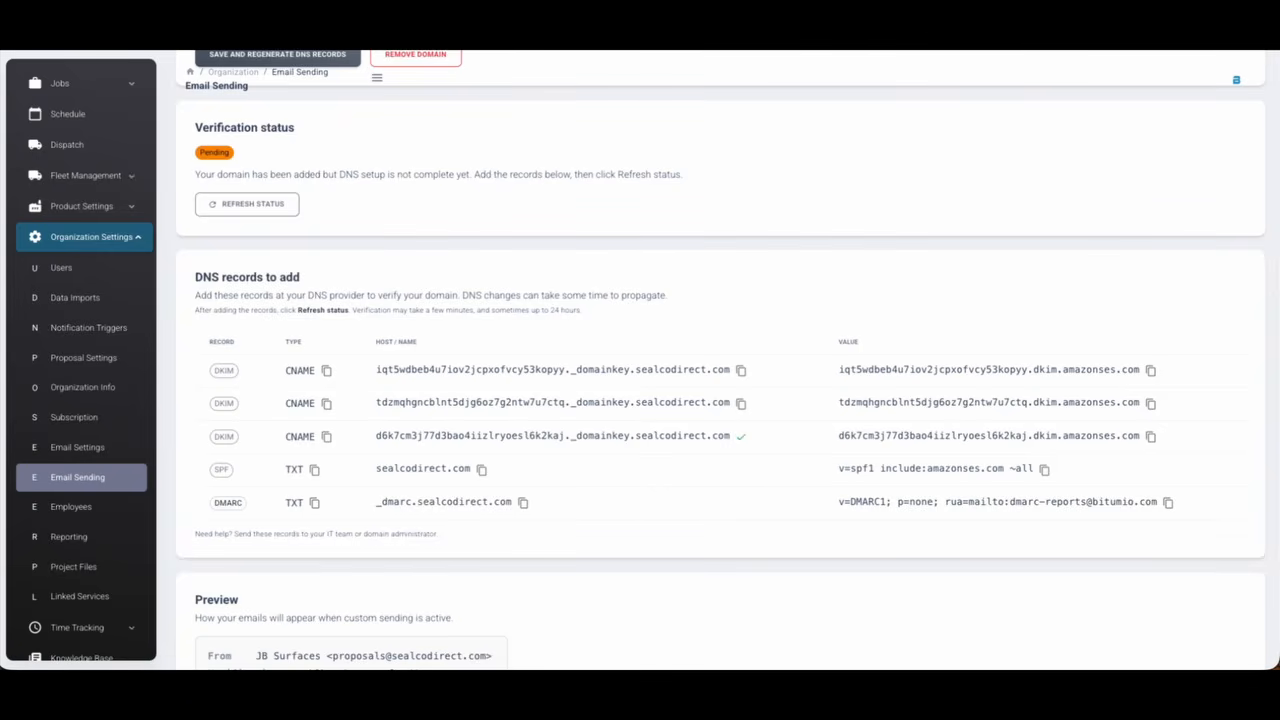
key(ctrl+Tab)
click(580, 523)
key(ctrl+v)
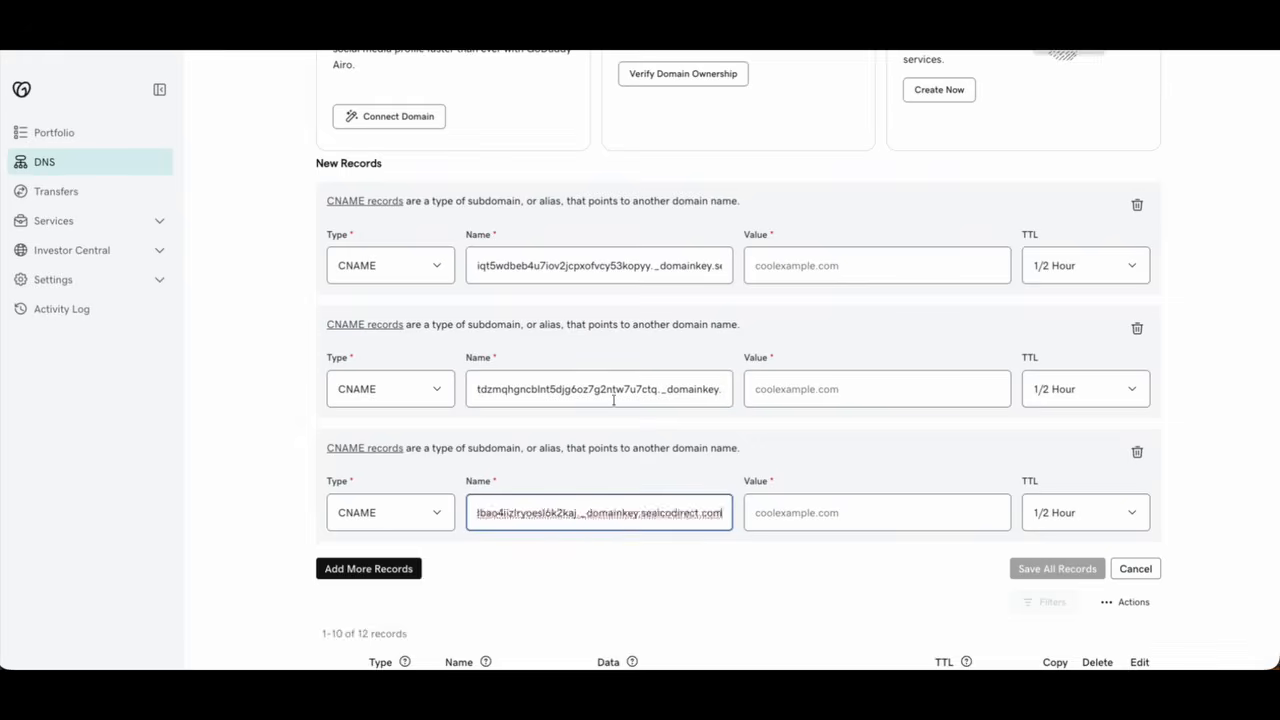
- Copy Bitumio's first DKIM value, iqt5wdbeb4u7iov2jcpxofvcy53kopyy.dkim.amazonses.com, into the first CNAME record's value in GoDaddy
key(ctrl+Tab)
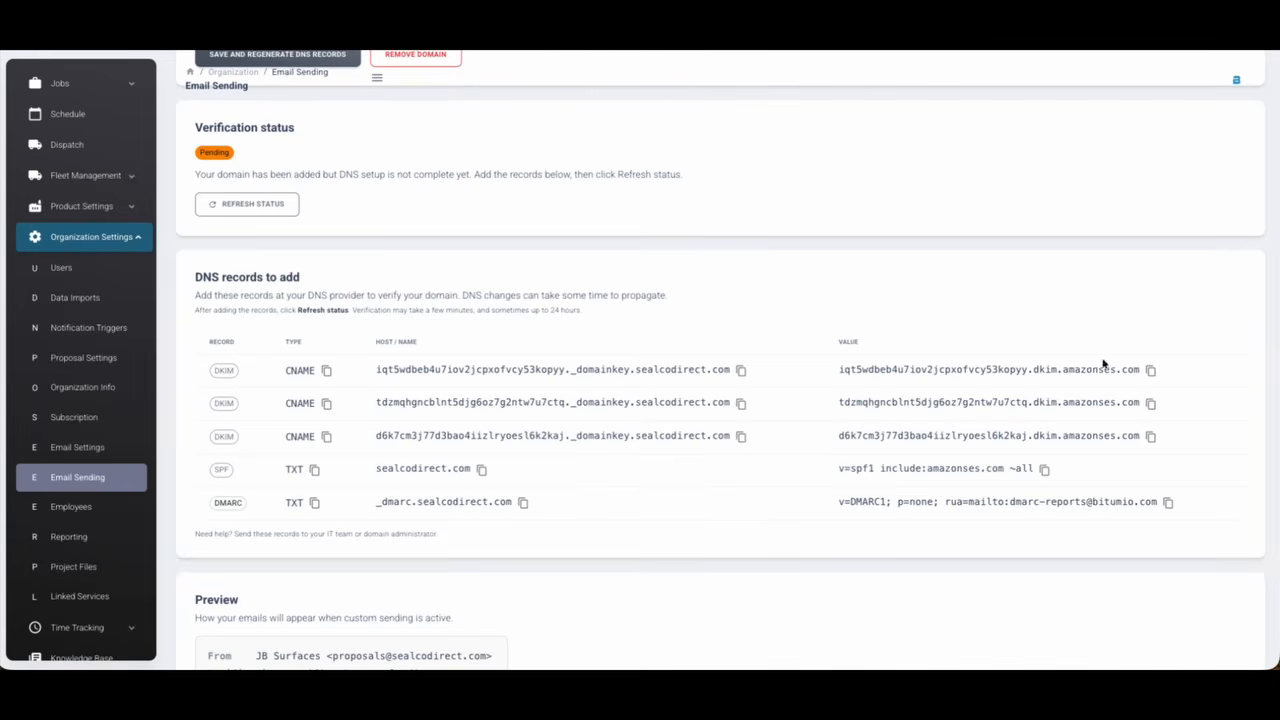
click(1150, 370)
key(ctrl+Tab)
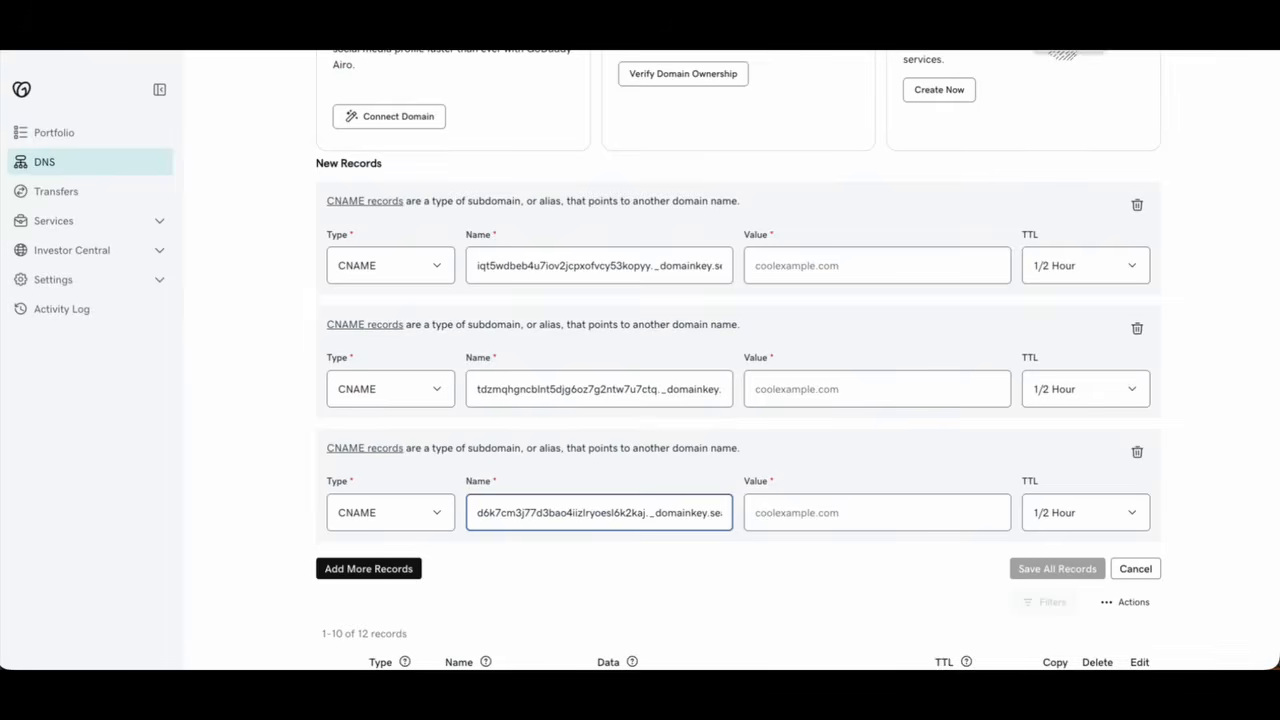
click(876, 258)
key(ctrl+v)
- Copy Bitumio's second DKIM value, tdzmqhgncblnt5djg6oz7g2ntw7u7ctq.dkim.amazonses.com, into the second CNAME record's value in GoDaddy
key(ctrl+Tab)
click(1150, 402)
key(ctrl+Tab)
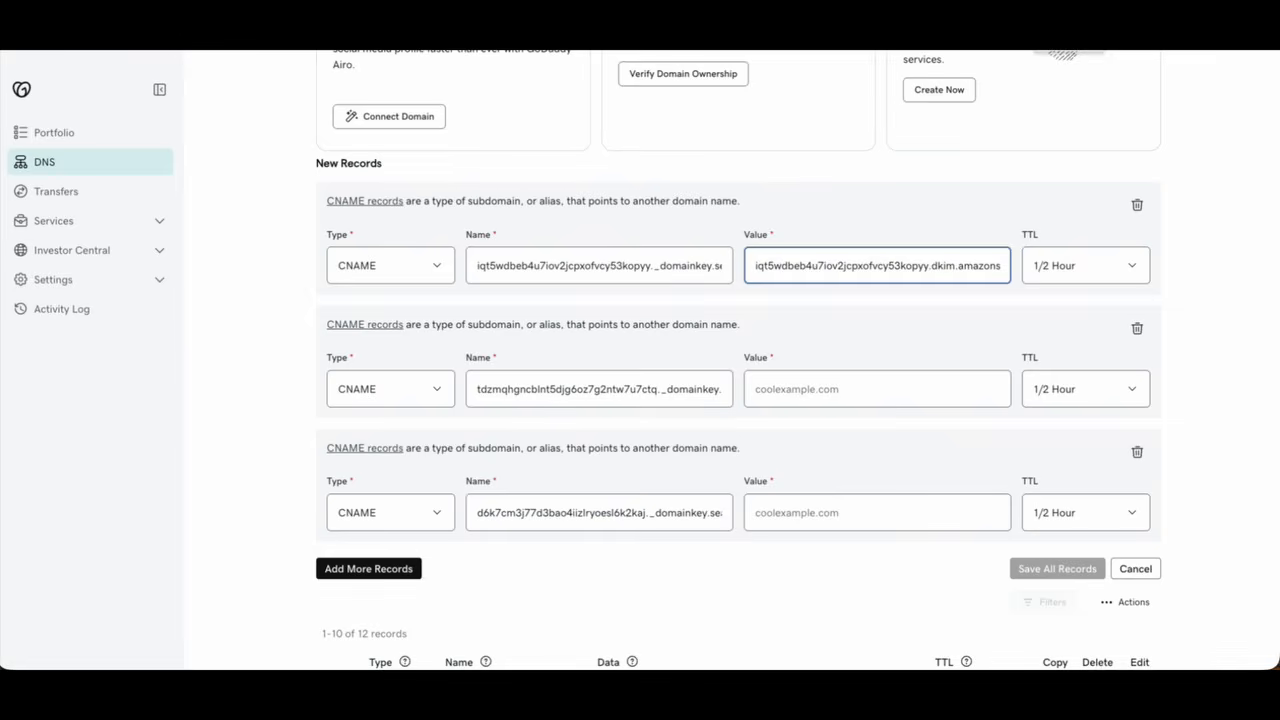
click(811, 389)
key(ctrl+v)
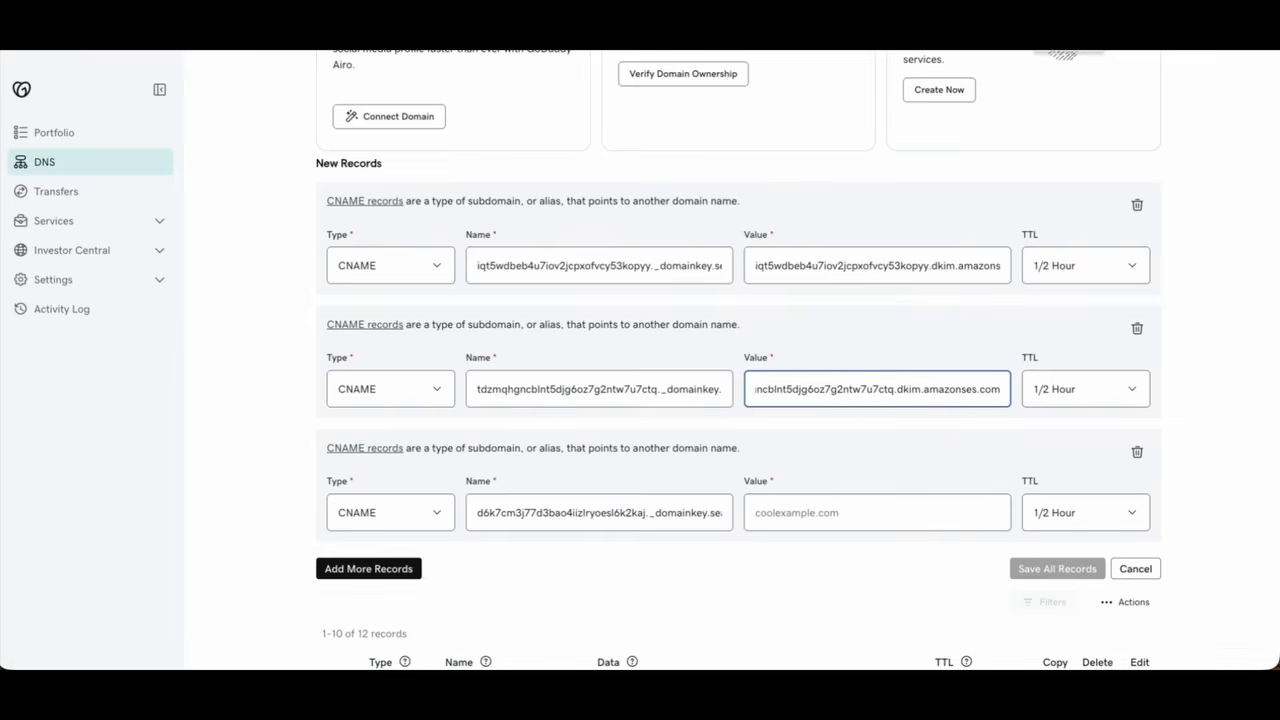
- Copy Bitumio's third DKIM value, d6k7cm3j77d3bao4iizlryoesl6k2kaj.dkim.amazonses.com, into the third CNAME record's value in GoDaddy
key(ctrl+Tab)
click(1150, 436)
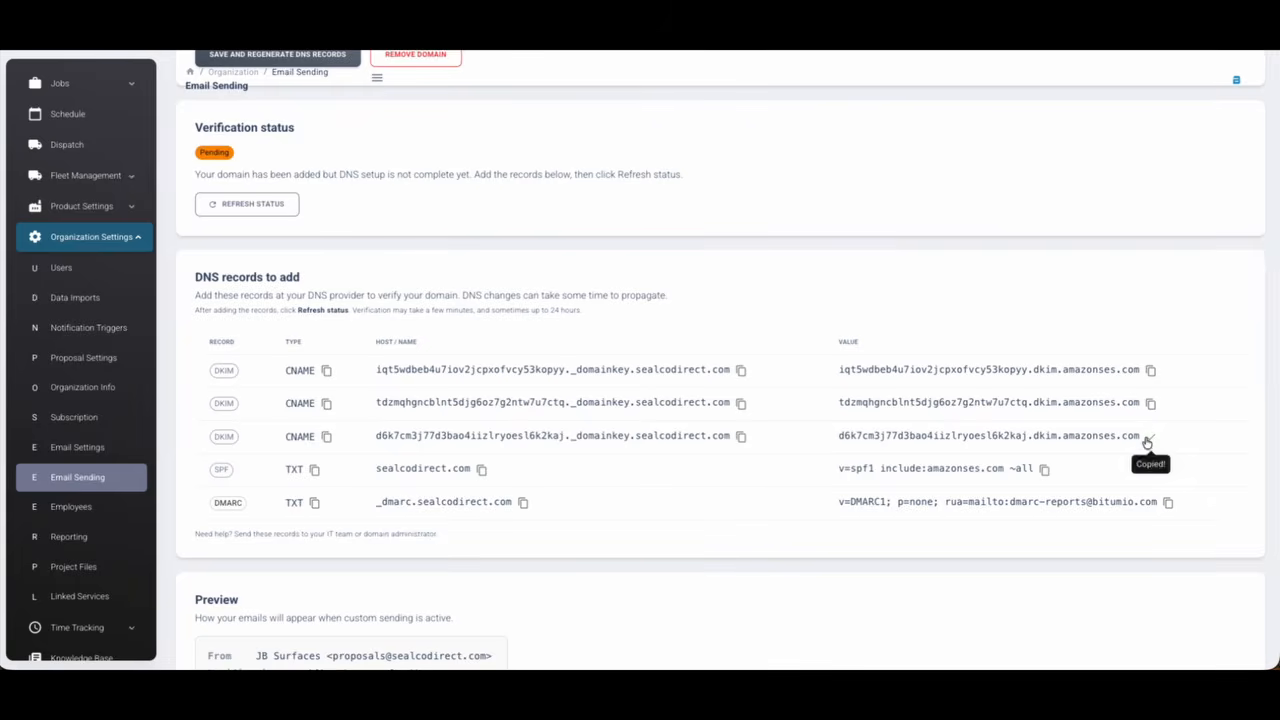
key(ctrl+Tab)
click(886, 509)
key(ctrl+v)
- Add two more blank DNS records below the third CNAME record in GoDaddy
scroll(785, 495, down, 2)
click(368, 437)
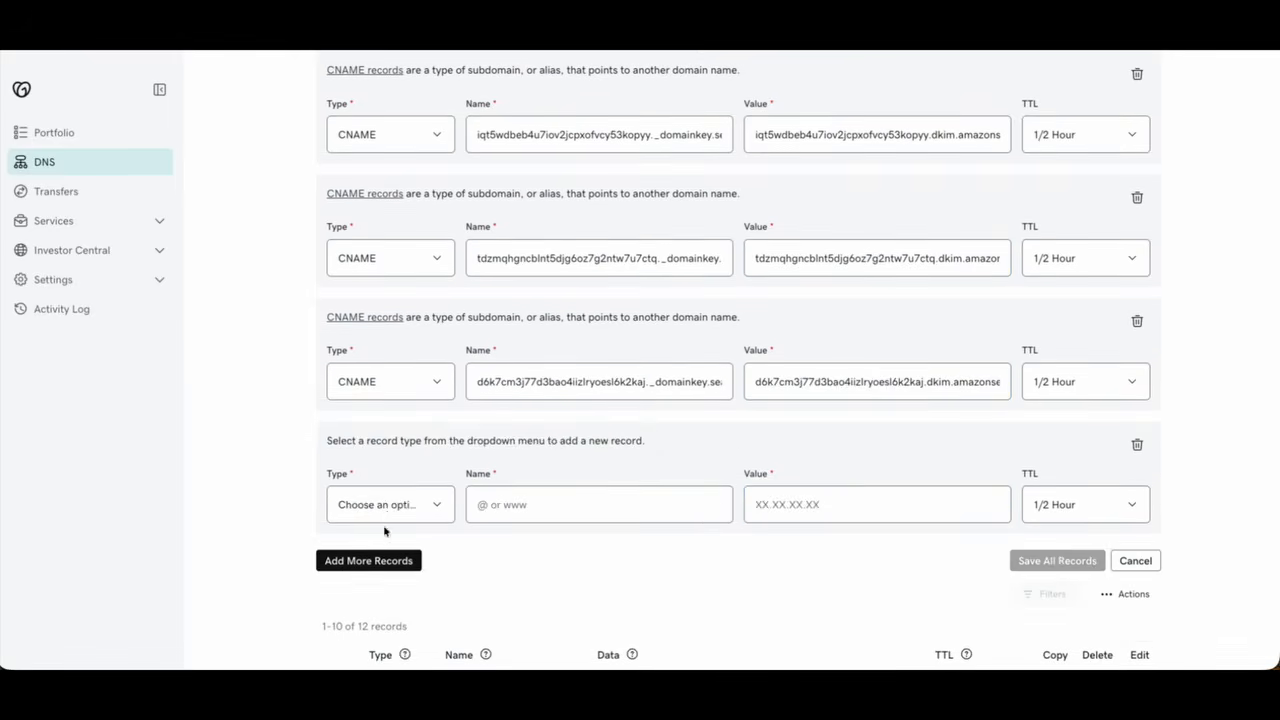
click(372, 560)
- Copy Bitumio's SPF host name, sealcodirect.com, into the fourth GoDaddy record's name and set that record's type to TXT
key(ctrl+shift+Tab)
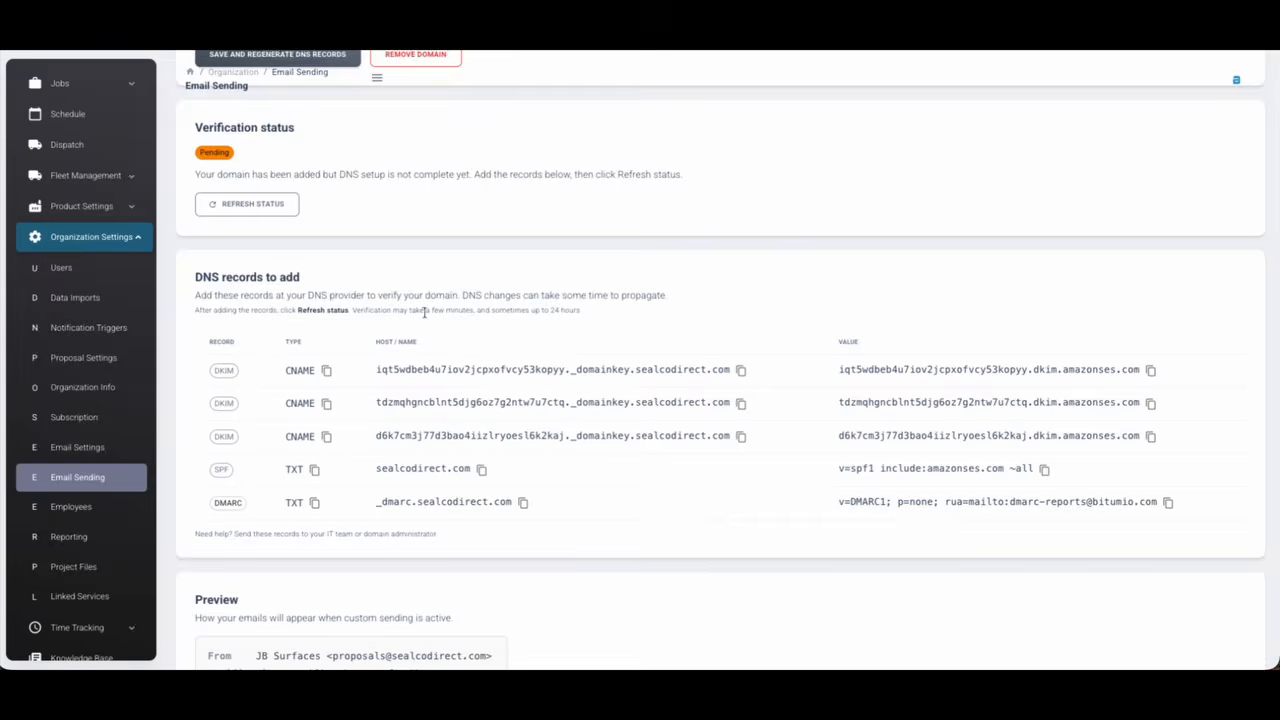
scroll(440, 306, down, 2)
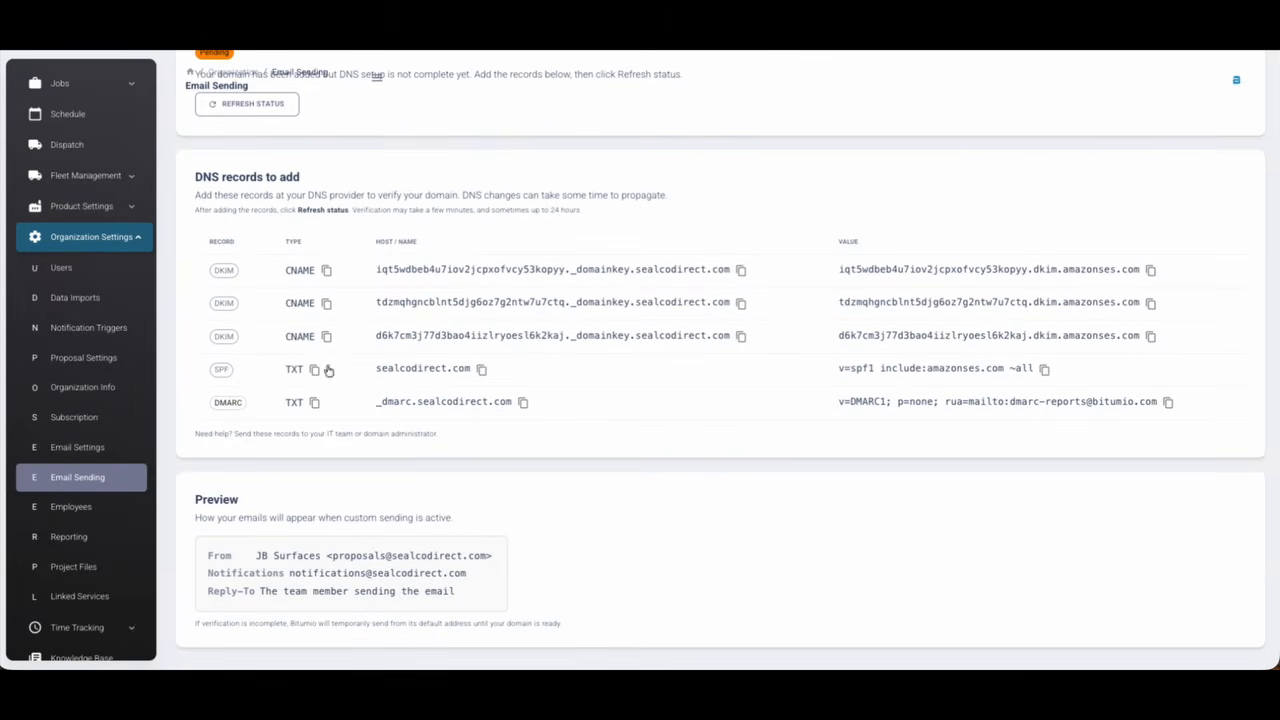
click(481, 368)
key(ctrl+Tab)
click(580, 431)
key(ctrl+v)
click(397, 423)
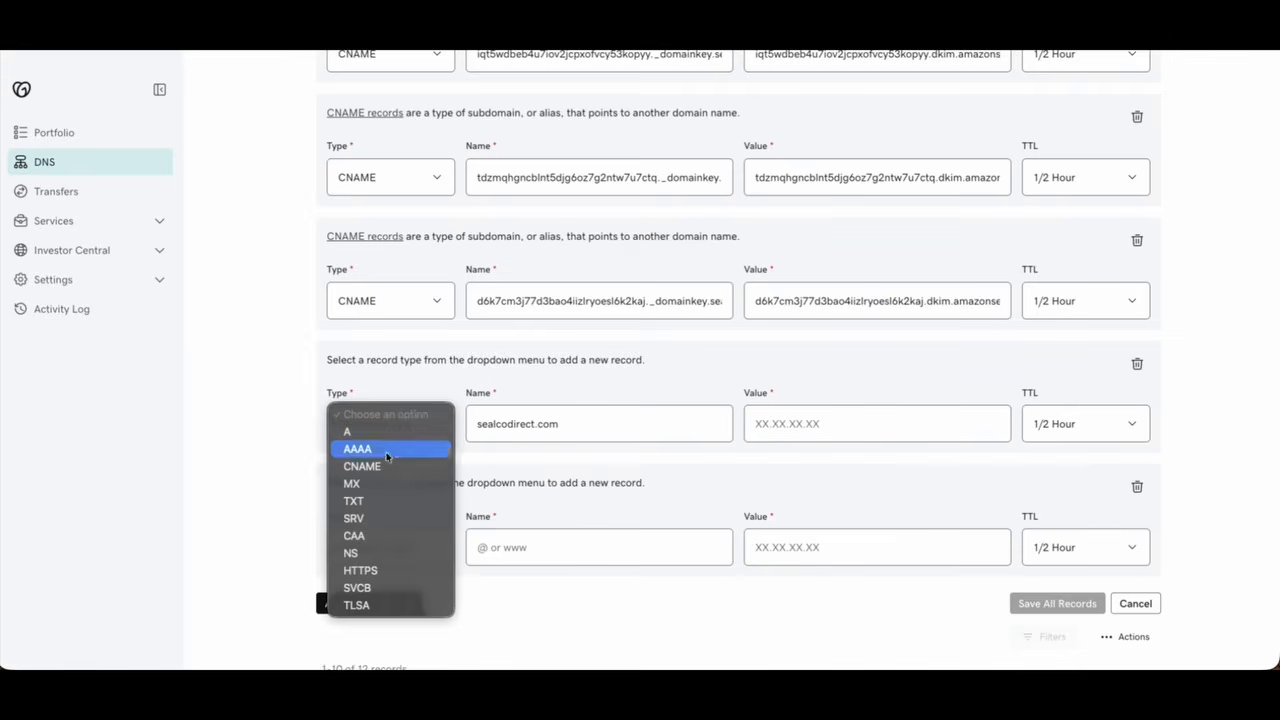
click(354, 501)
click(580, 424)
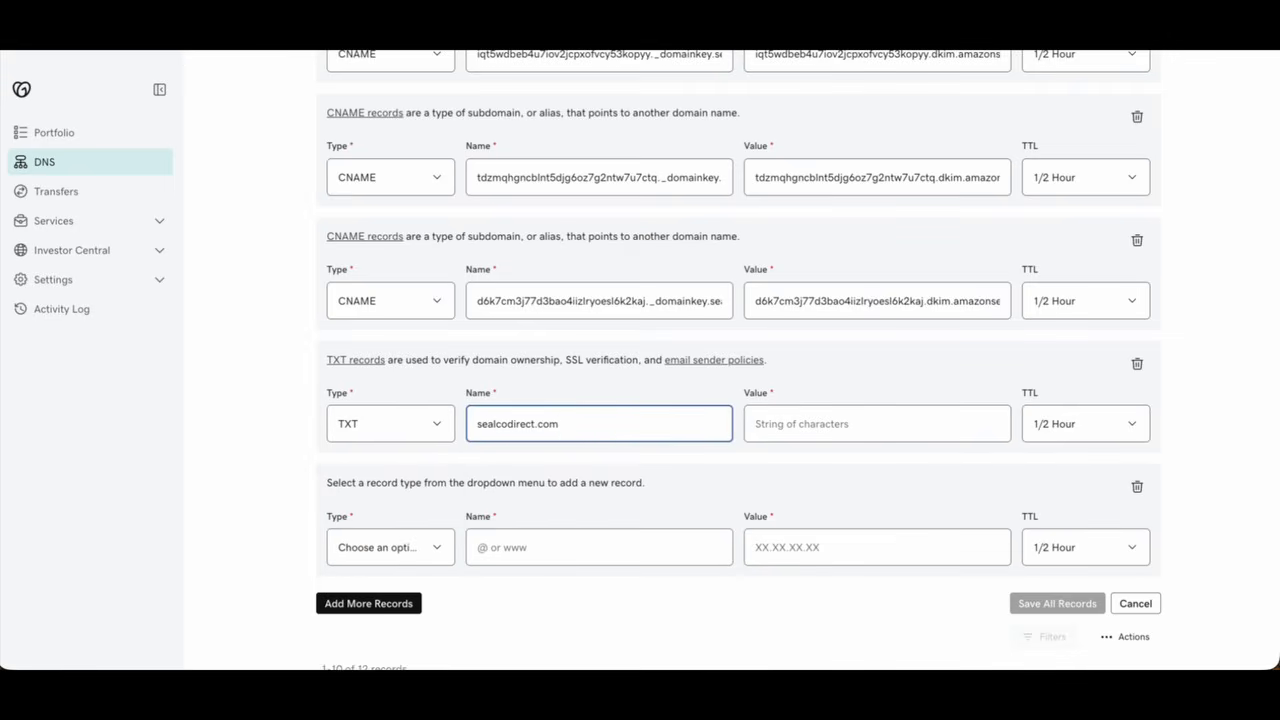
- Copy Bitumio's DMARC host name, _dmarc.sealcodirect.com, into the fifth GoDaddy record's name and set that record's type to TXT
click(530, 22)
click(523, 403)
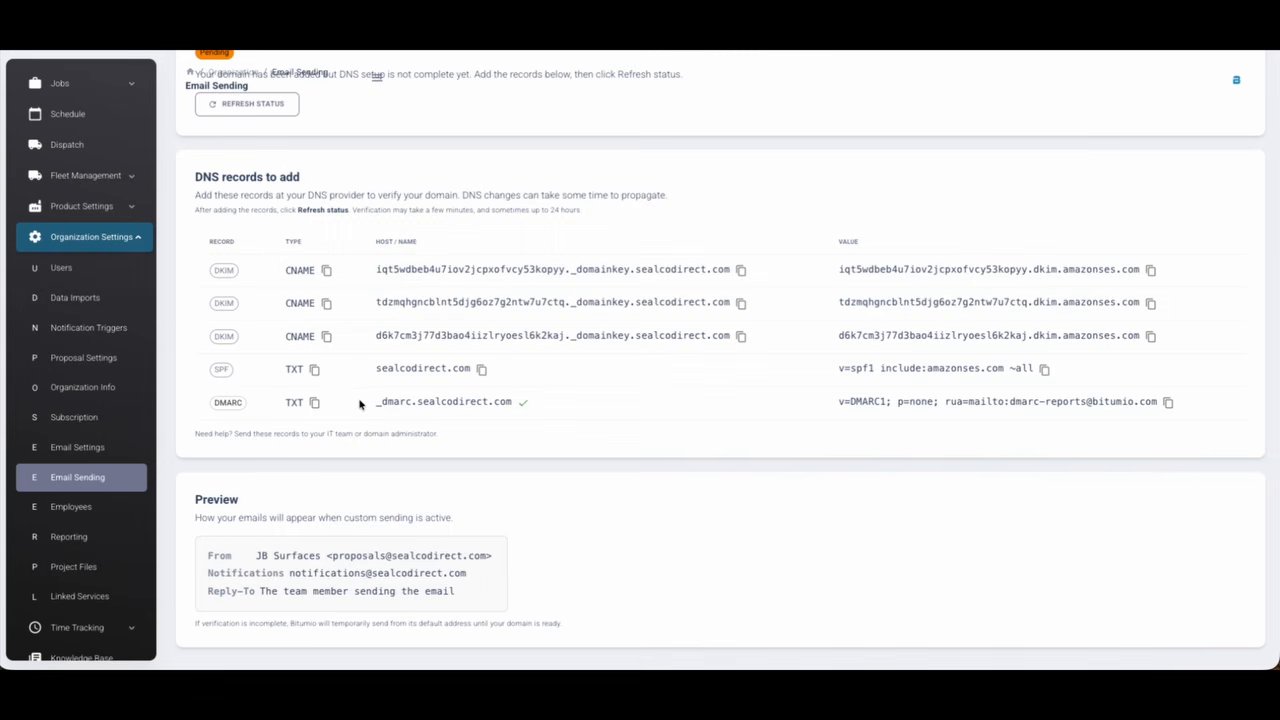
key(ctrl+Tab)
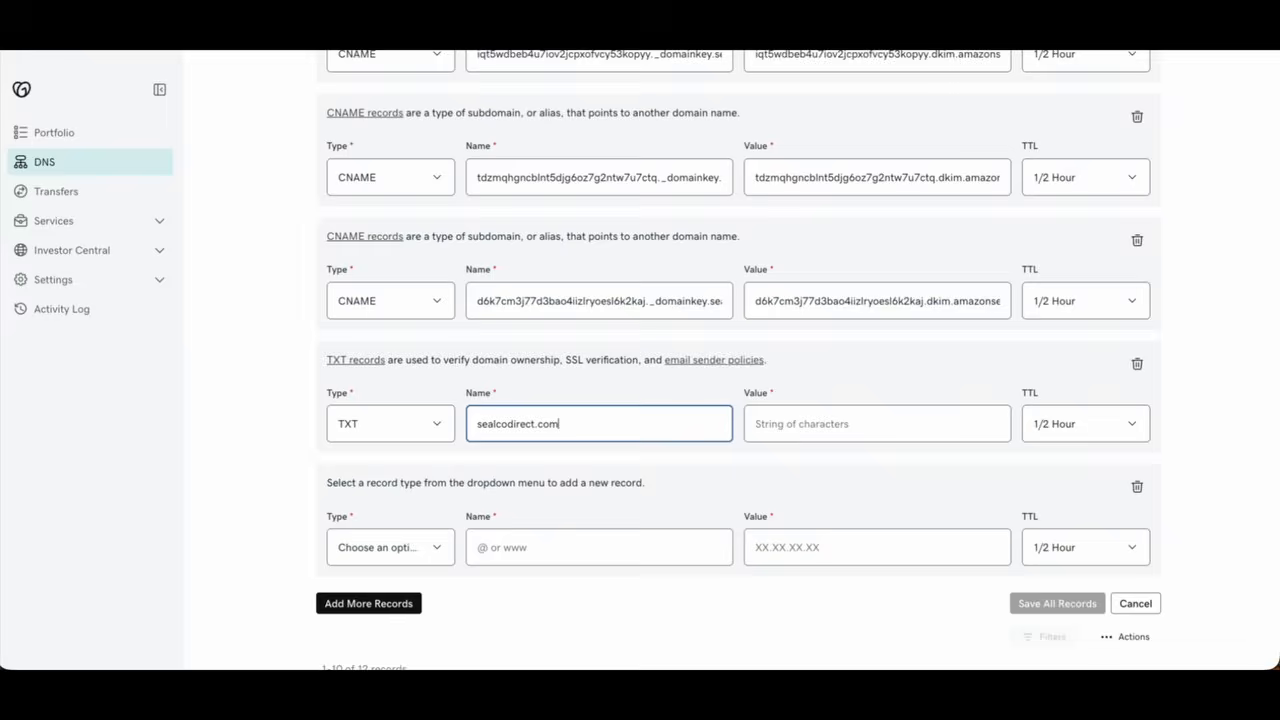
click(388, 547)
click(366, 623)
click(495, 550)
key(ctrl+v)
- Copy Bitumio's SPF value, v=spf1 include:amazonses.com ~all, into the sealcodirect.com TXT record's value in GoDaddy
key(ctrl+Tab)
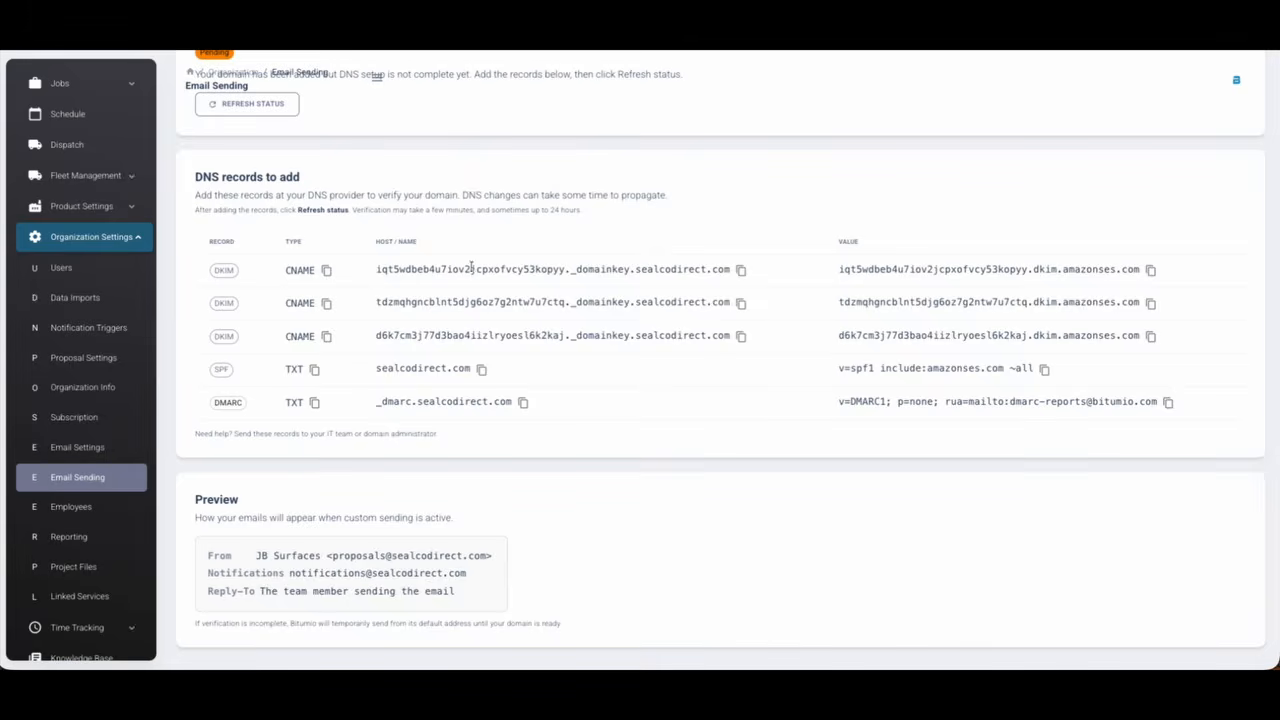
click(1044, 368)
key(ctrl+Tab)
click(850, 437)
key(ctrl+v)
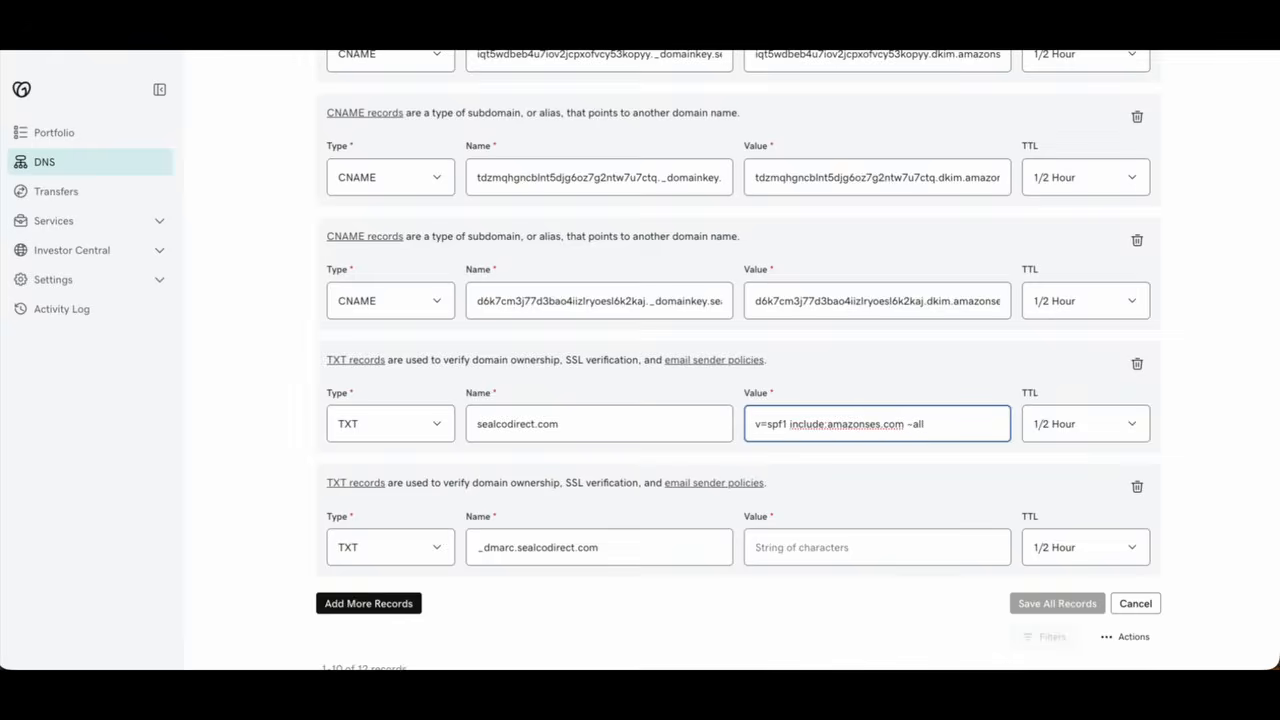
- Copy Bitumio's DMARC value, v=DMARC1; p=none with its rua report address, into the _dmarc.sealcodirect.com TXT record's value in GoDaddy
key(ctrl+Tab)
click(1168, 401)
key(ctrl+Tab)
click(811, 547)
key(ctrl+v)
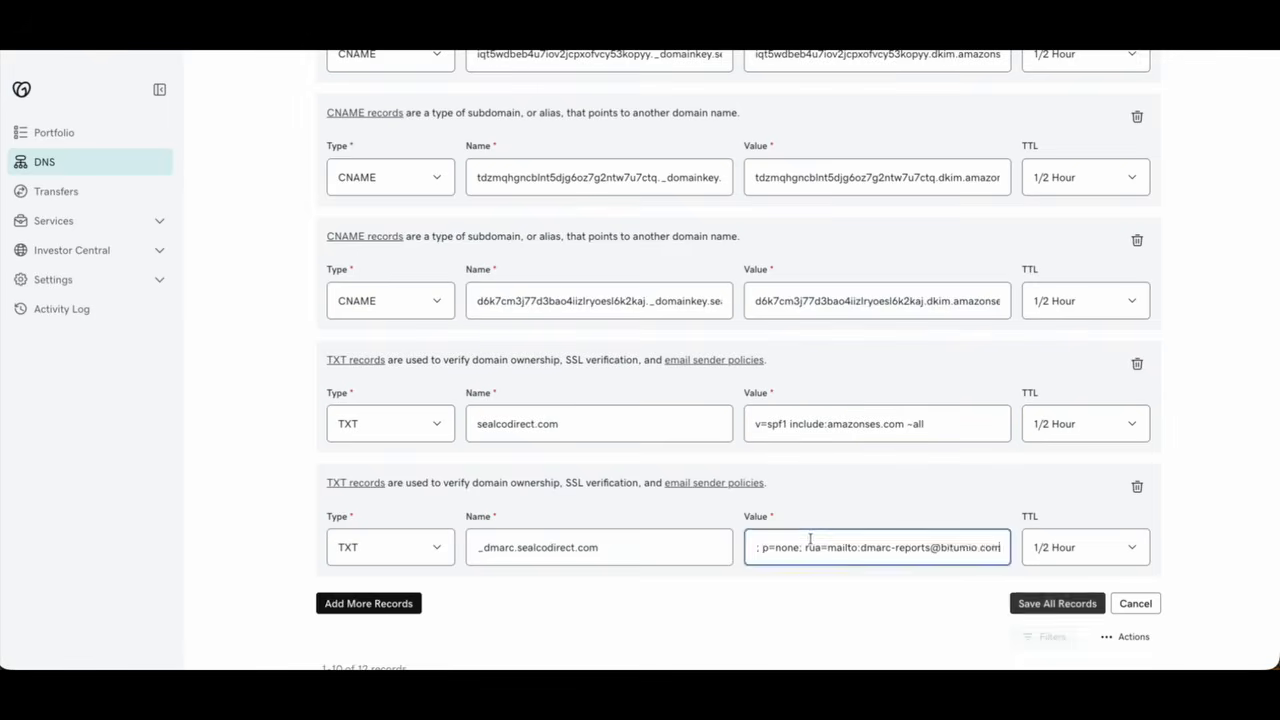
- Check the five new DNS records and submit them all for saving in GoDaddy
scroll(640, 394, up, 1)
scroll(560, 189, down, 2)
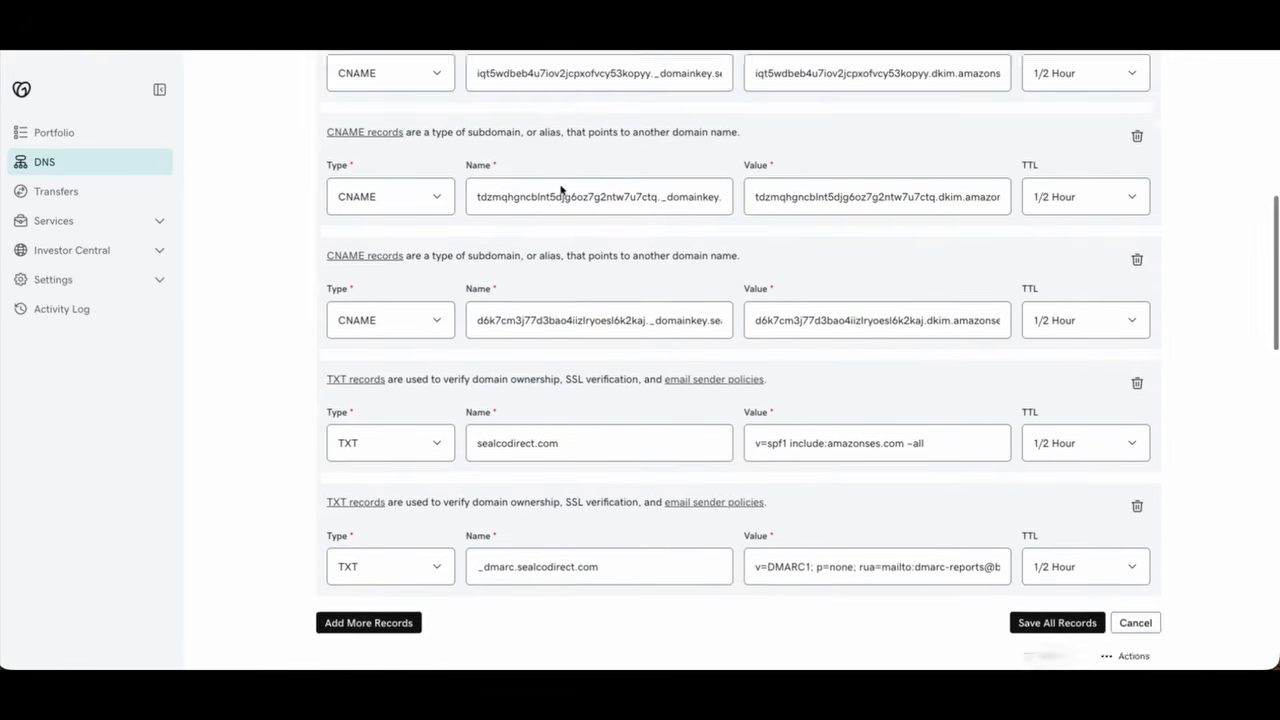
click(1059, 531)
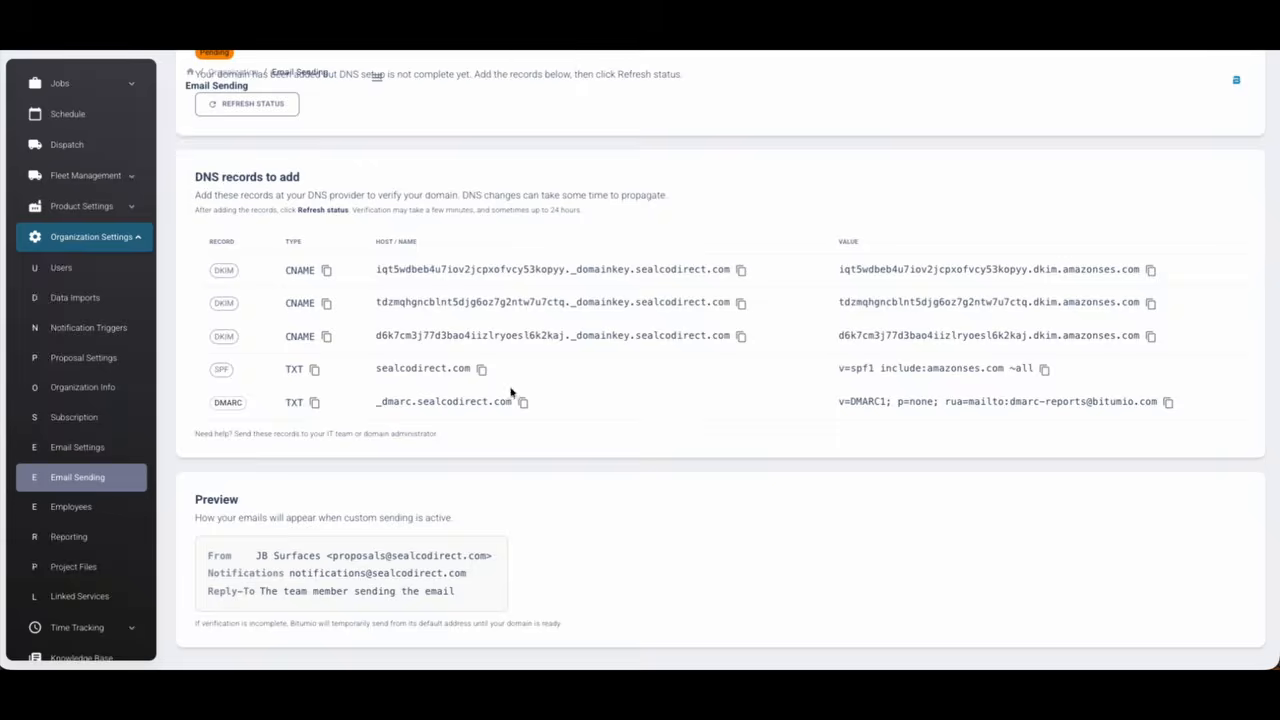
- Compare the domain ending of Bitumio's first DKIM host name with the resolved record name in GoDaddy's double-check dialog
drag(628, 269, 728, 265)
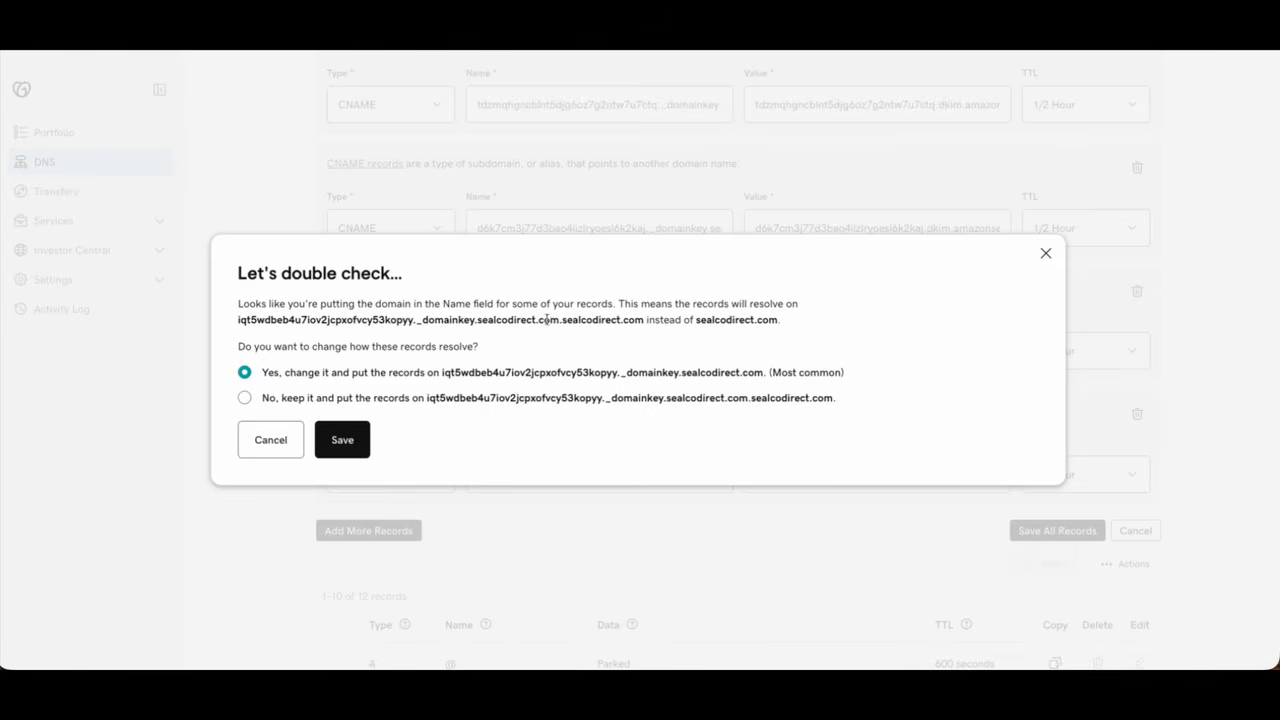
drag(559, 320, 642, 318)
click(642, 319)
drag(643, 320, 476, 320)
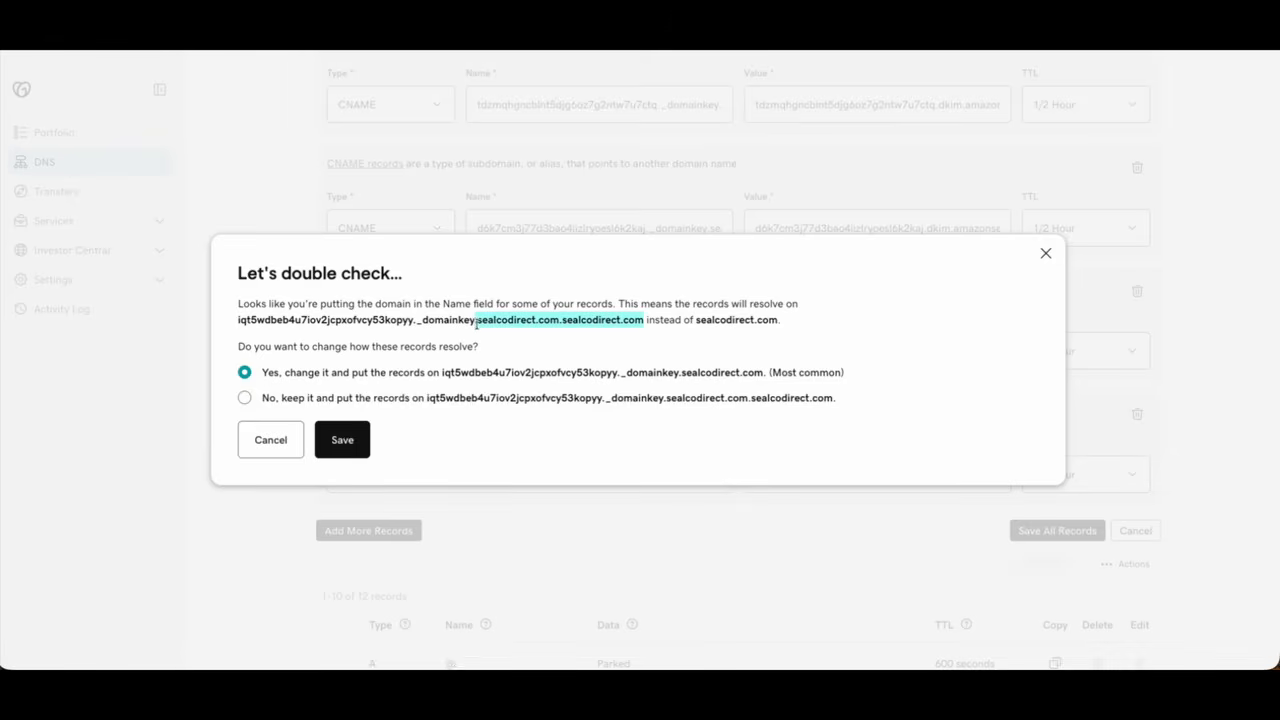
click(476, 321)
click(563, 321)
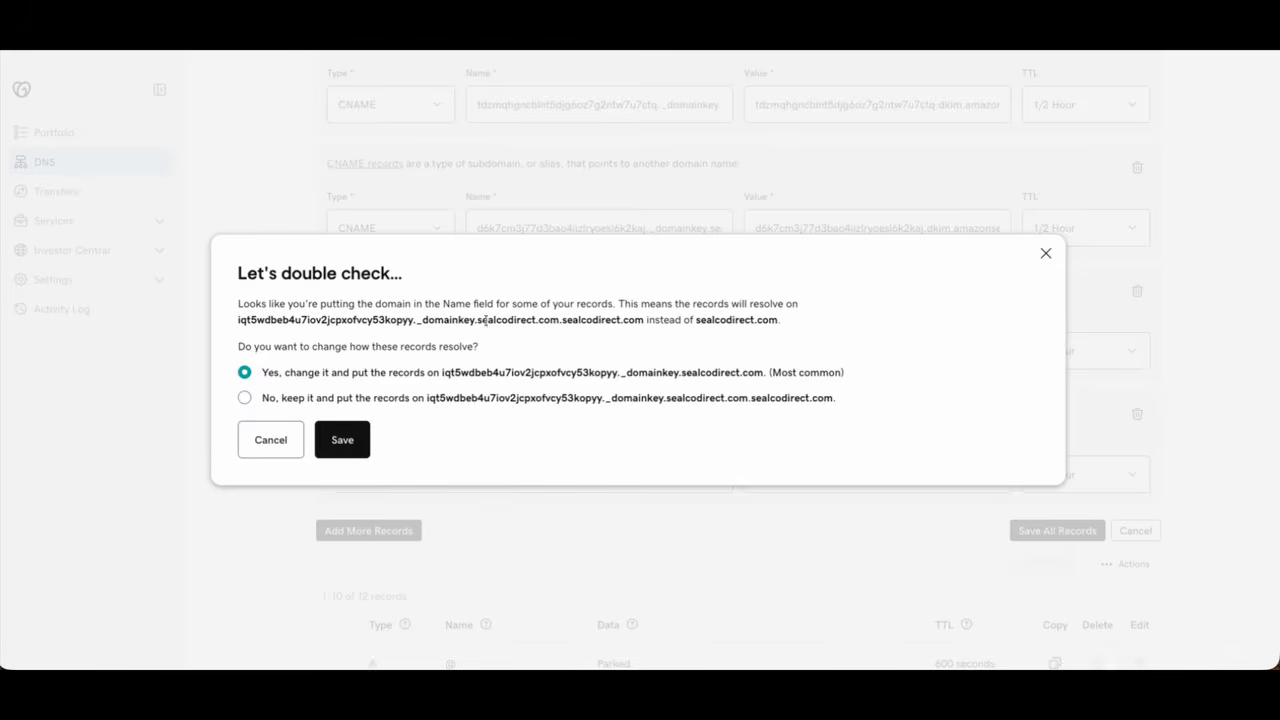
drag(560, 320, 640, 321)
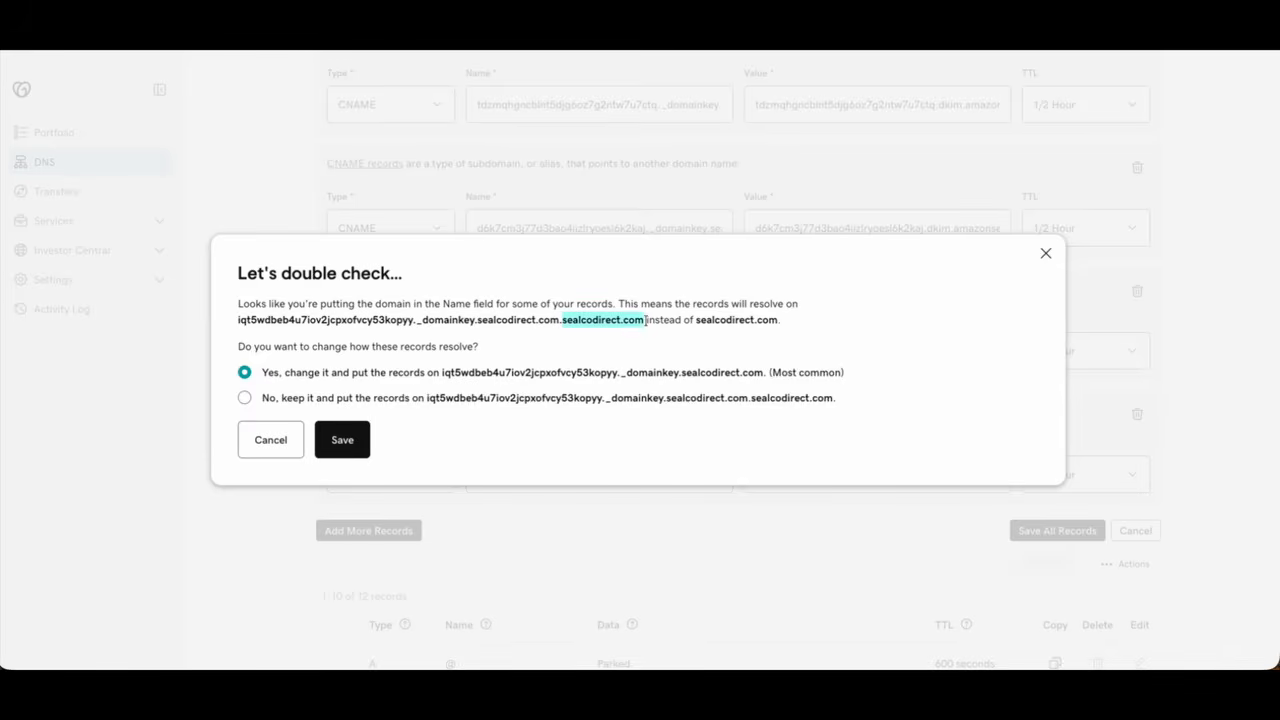
click(640, 322)
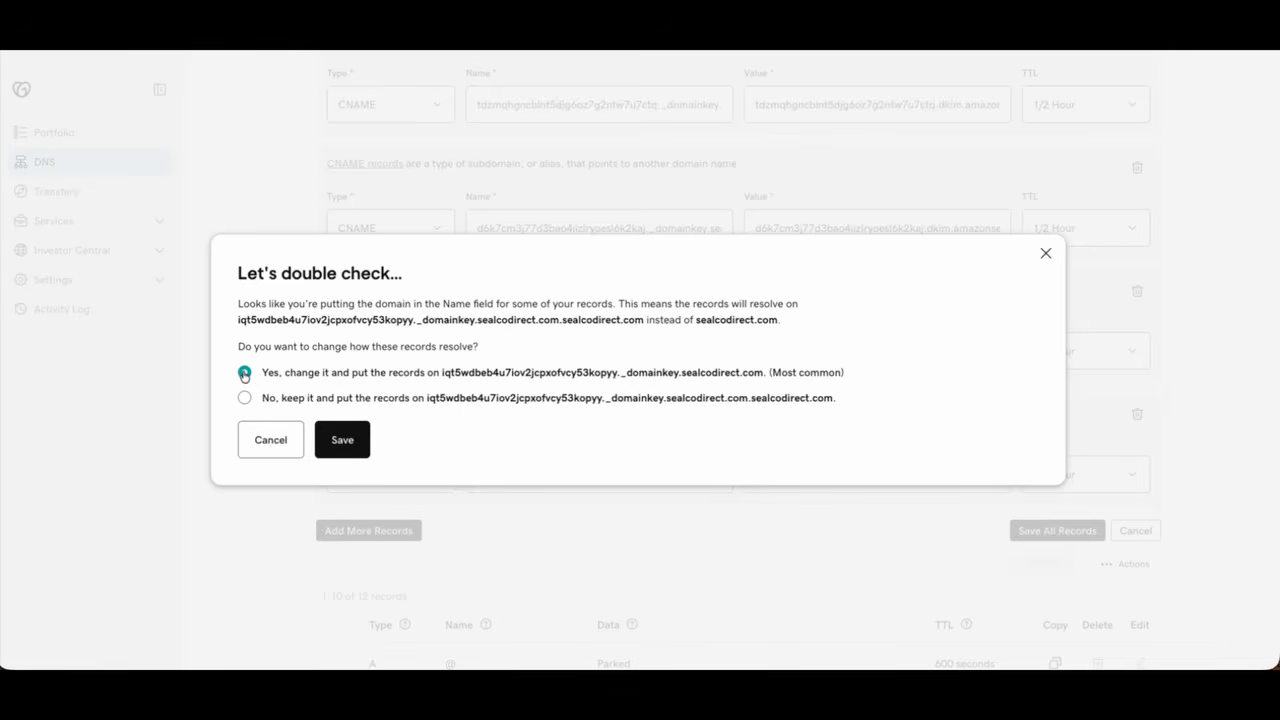
- Save the records with the option to change them so they resolve on iqt5wdbeb4u7iov2jcpxofvcy53kopyy._domainkey.sealcodirect.com, and review the record list
click(341, 441)
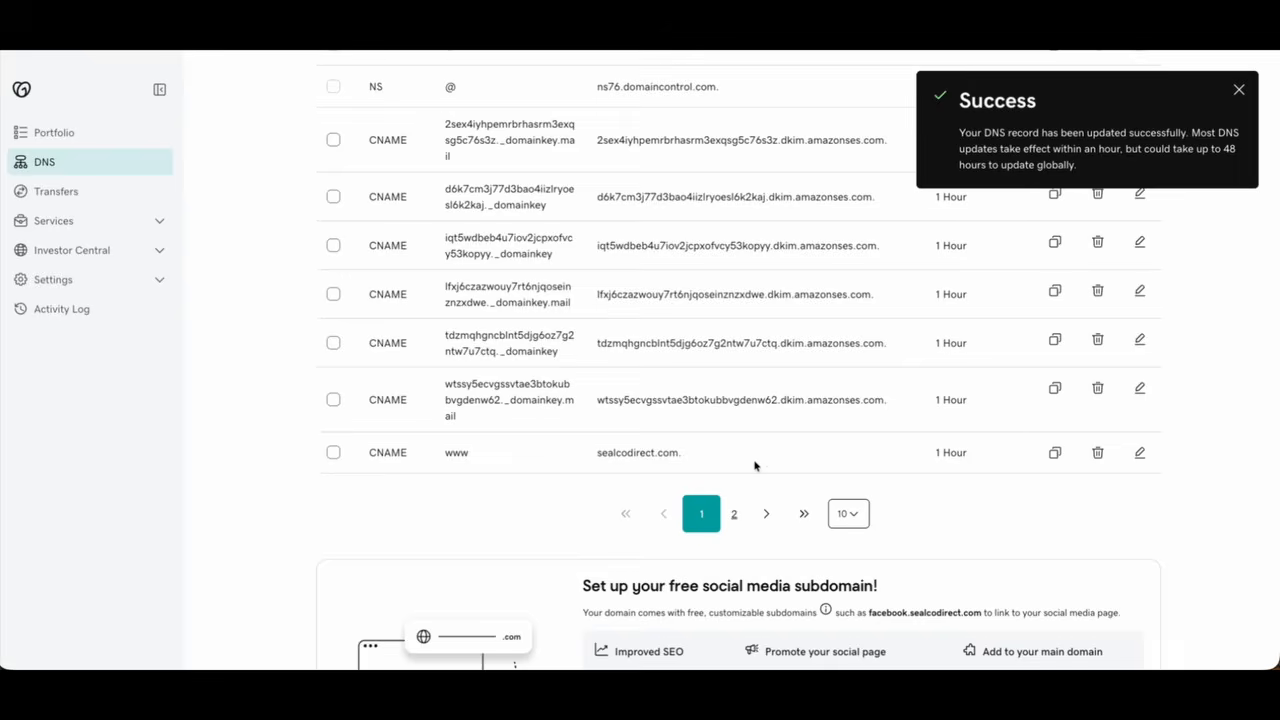
scroll(757, 467, up, 4)
scroll(757, 467, down, 2)
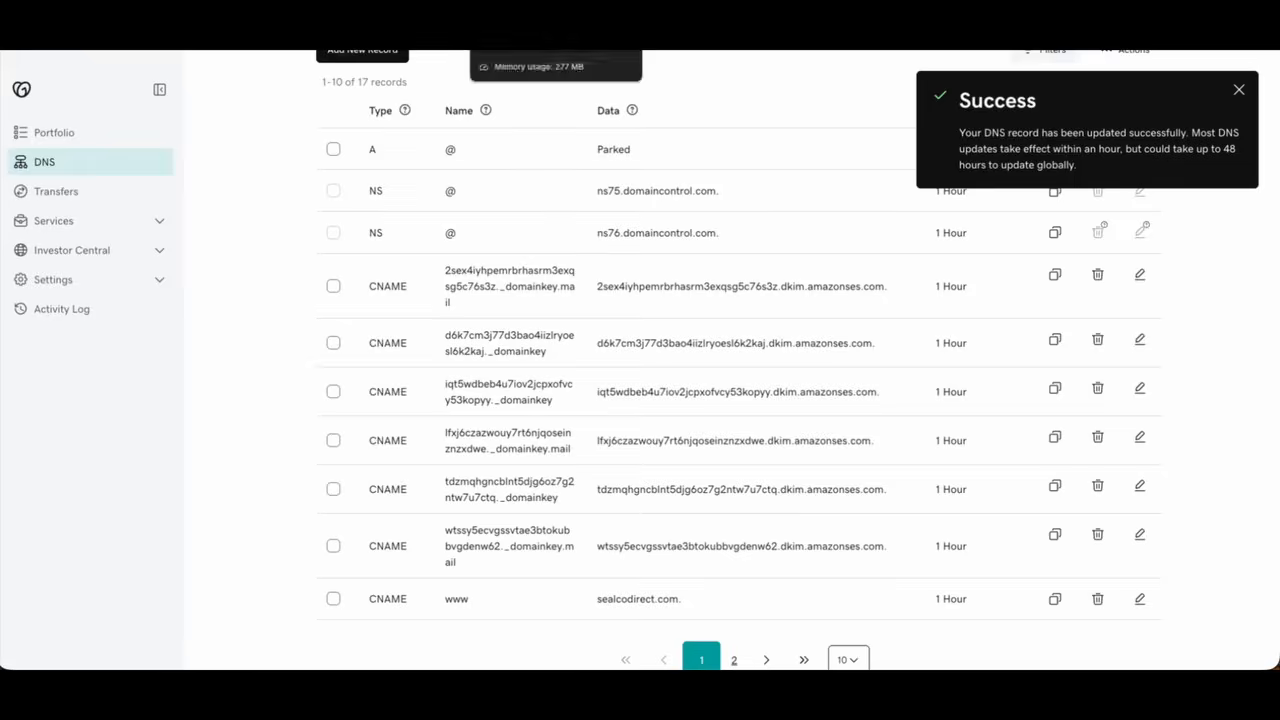
- Return to Bitumio's Email Sending settings and refresh the domain's verification status
click(520, 12)
scroll(510, 355, up, 4)
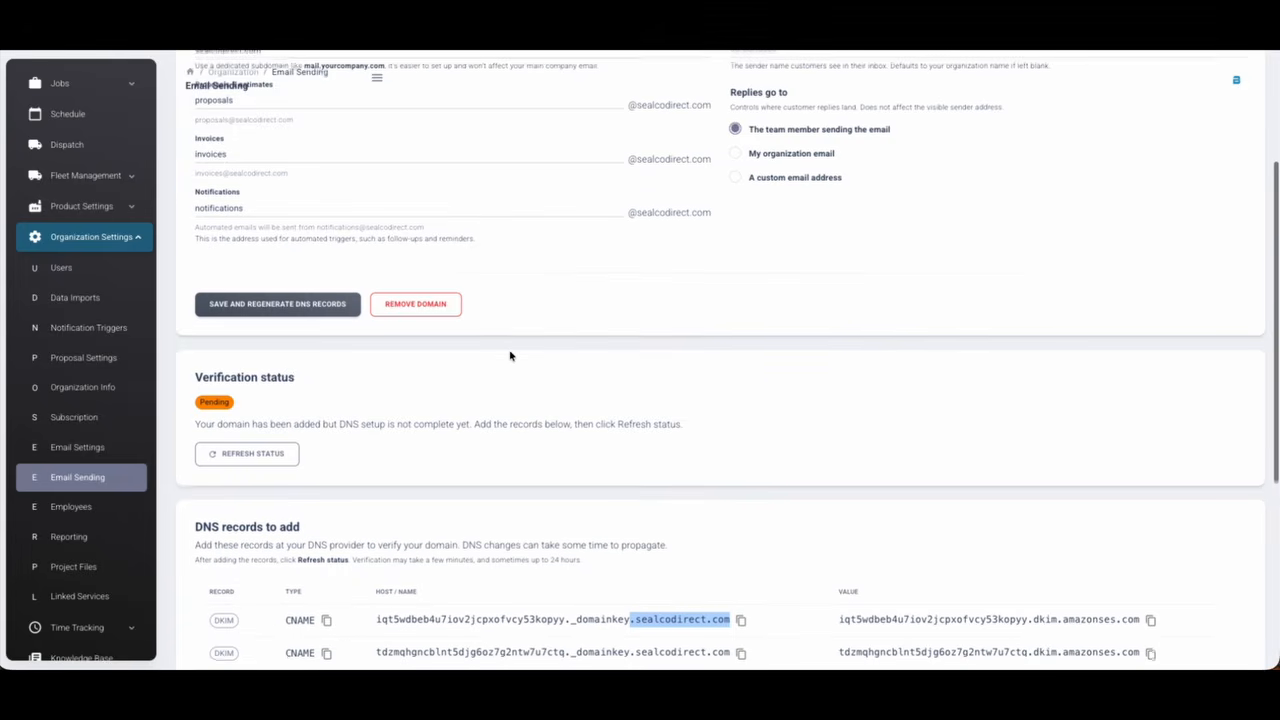
scroll(511, 349, down, 1)
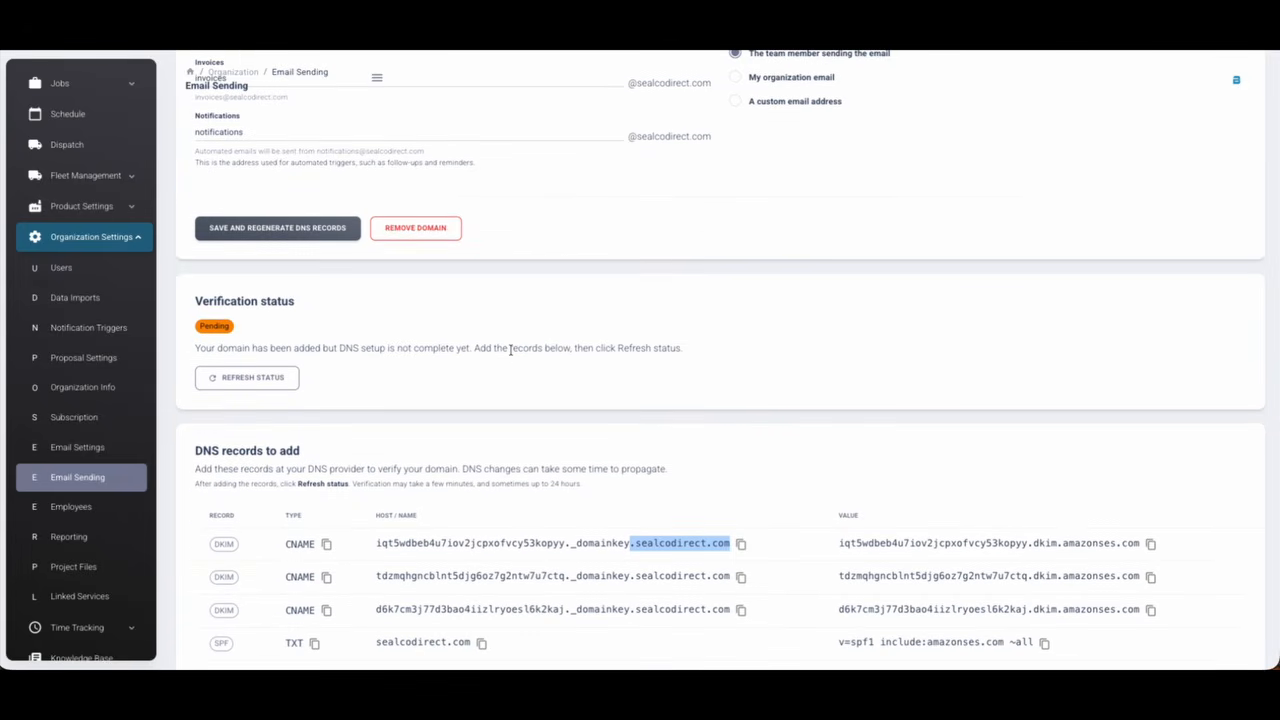
click(412, 394)
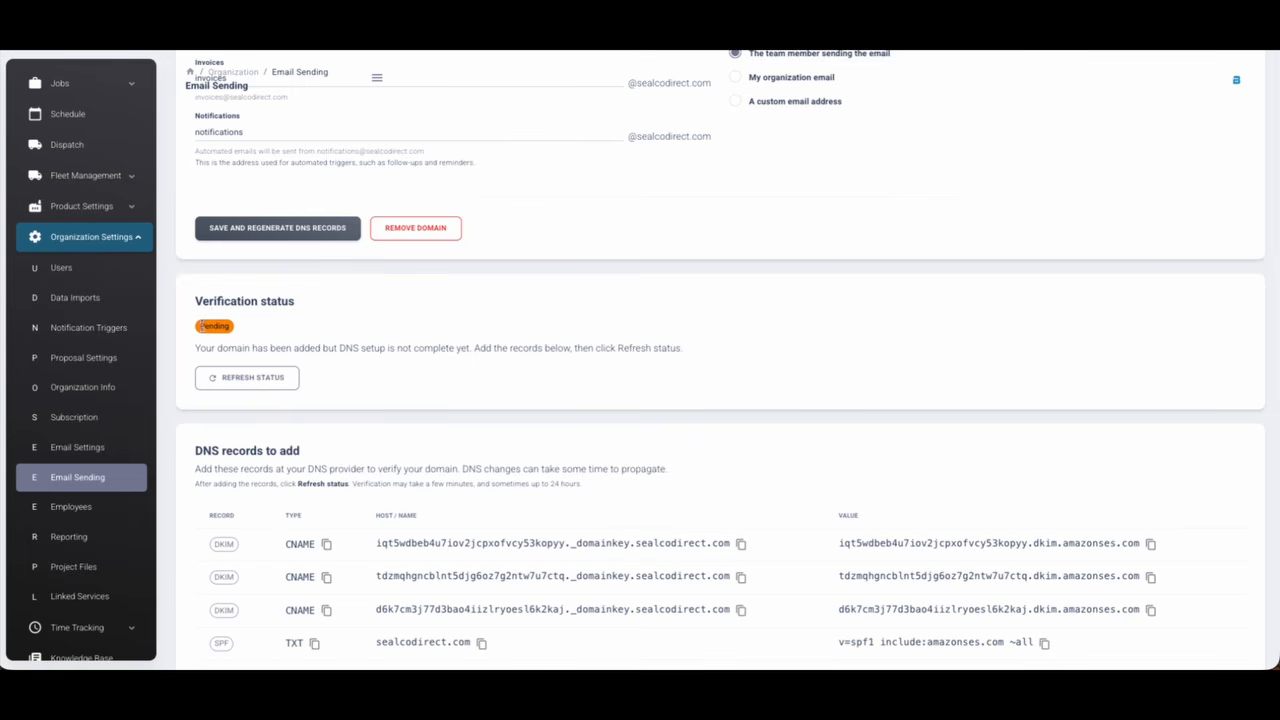
click(253, 381)
click(247, 379)
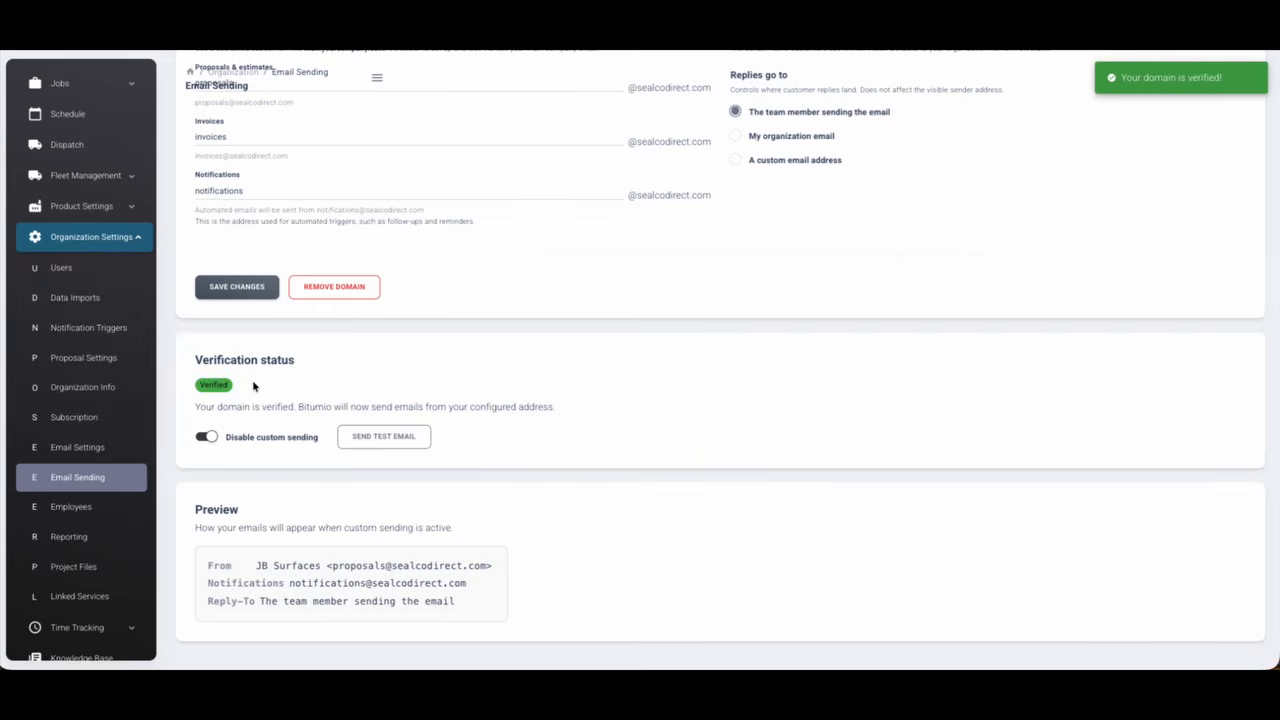
- Review the verification status and sender preview, and send a test email from the custom domain
scroll(255, 387, down, 1)
scroll(255, 387, up, 1)
click(254, 406)
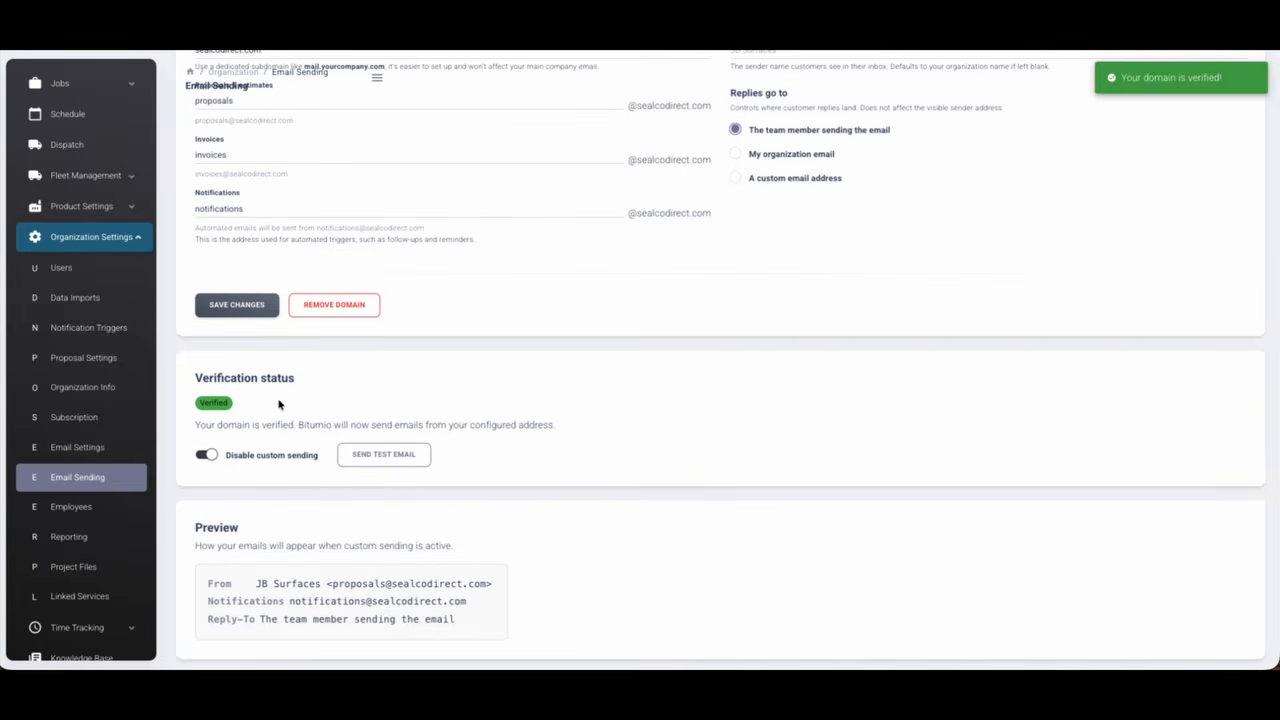
scroll(280, 401, down, 1)
drag(213, 566, 443, 614)
click(443, 612)
click(378, 440)
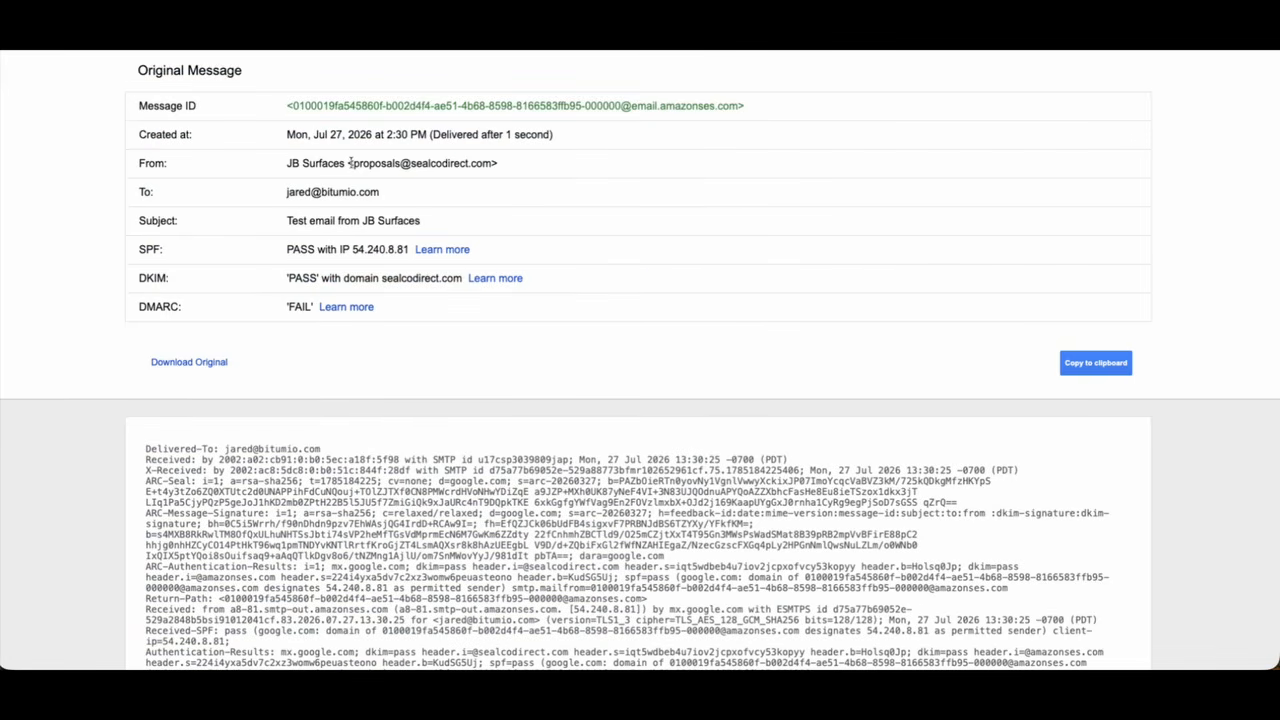
- Examine the sender and recipient addresses in the test email's original message details
drag(351, 162, 487, 162)
drag(410, 162, 489, 163)
drag(288, 162, 460, 164)
click(345, 163)
click(407, 186)
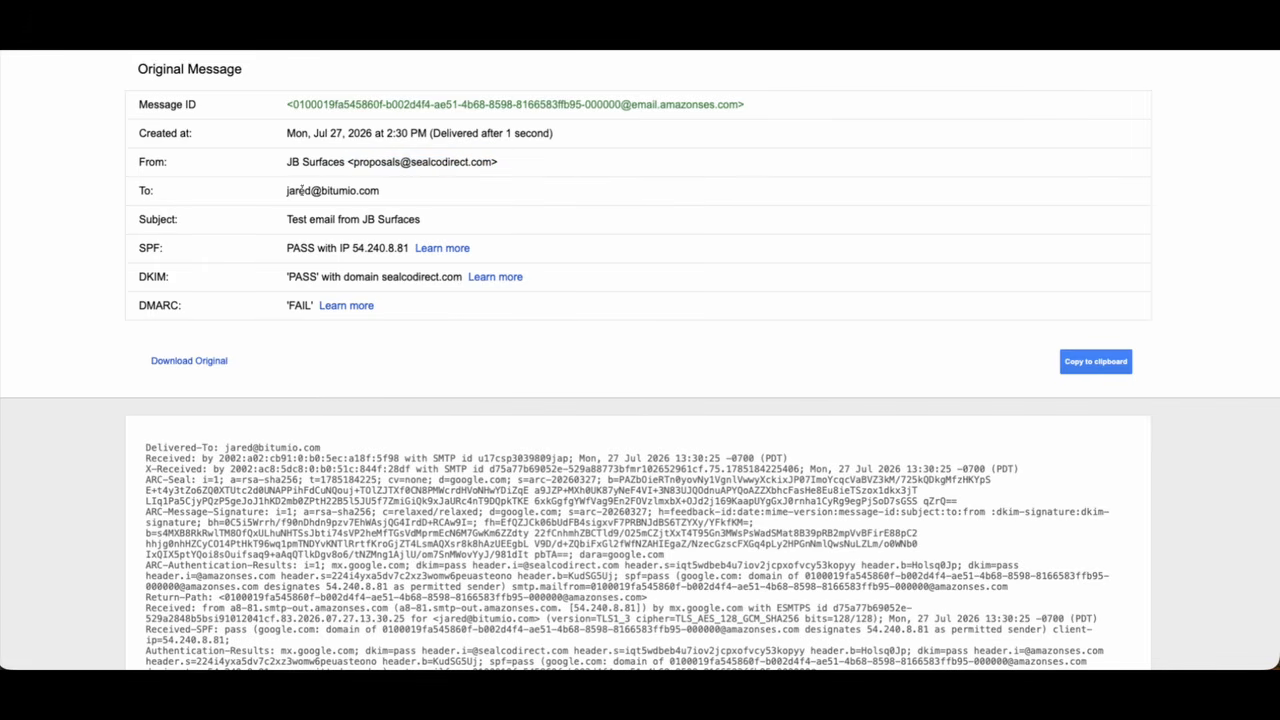
drag(284, 194, 412, 201)
click(410, 199)
scroll(410, 198, down, 1)
drag(284, 181, 415, 181)
click(458, 183)
- Read through the test email's raw source and recheck the From address in its message details
scroll(577, 338, down, 10)
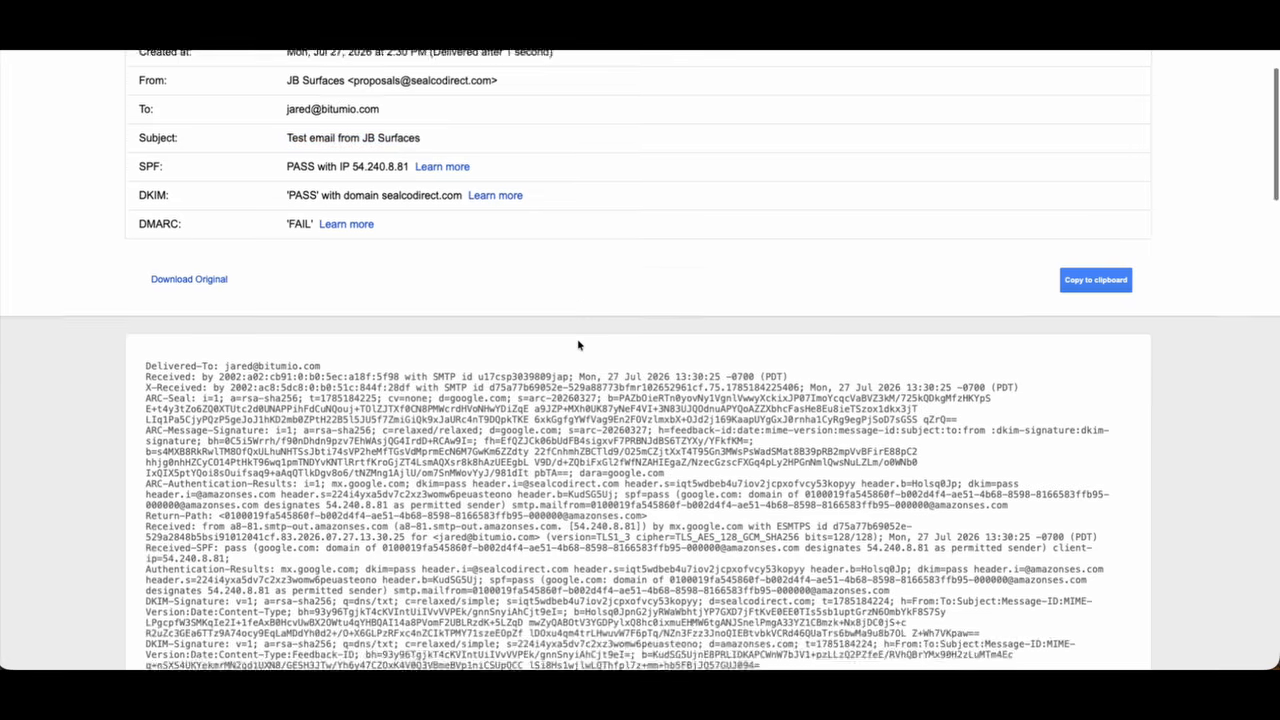
scroll(535, 314, down, 1)
scroll(527, 314, up, 1)
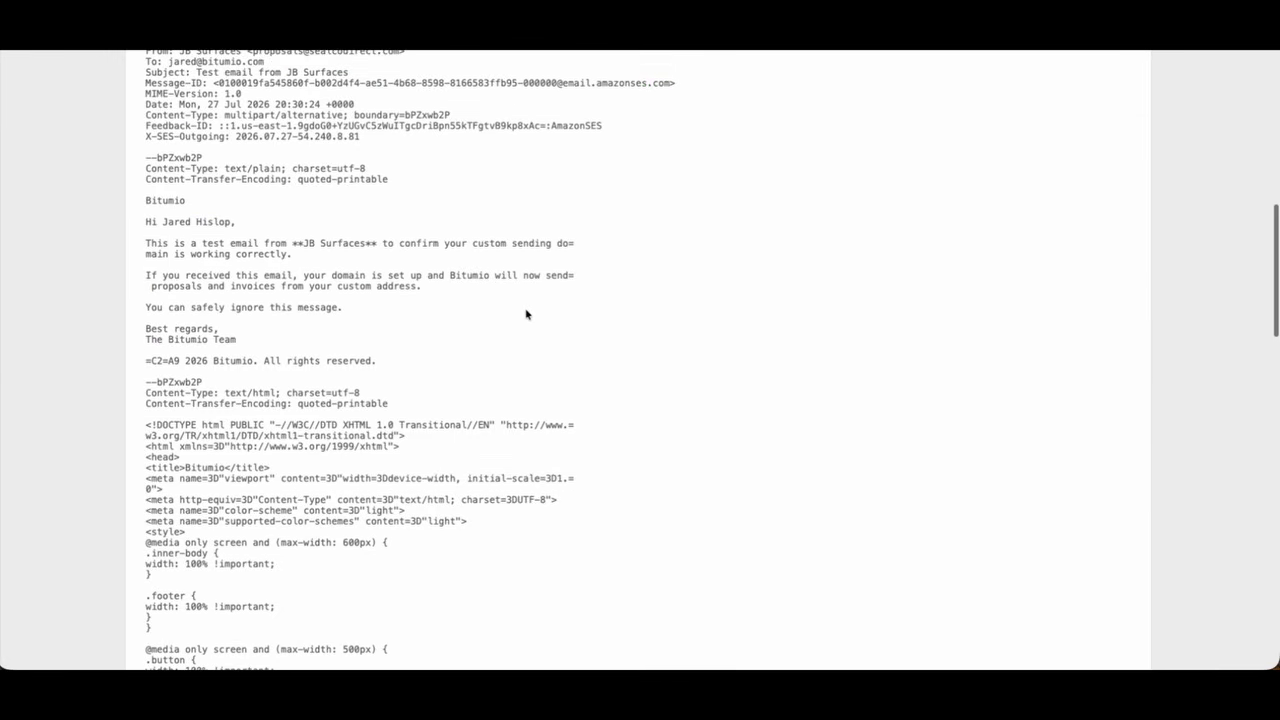
scroll(527, 314, up, 10)
drag(353, 163, 490, 161)
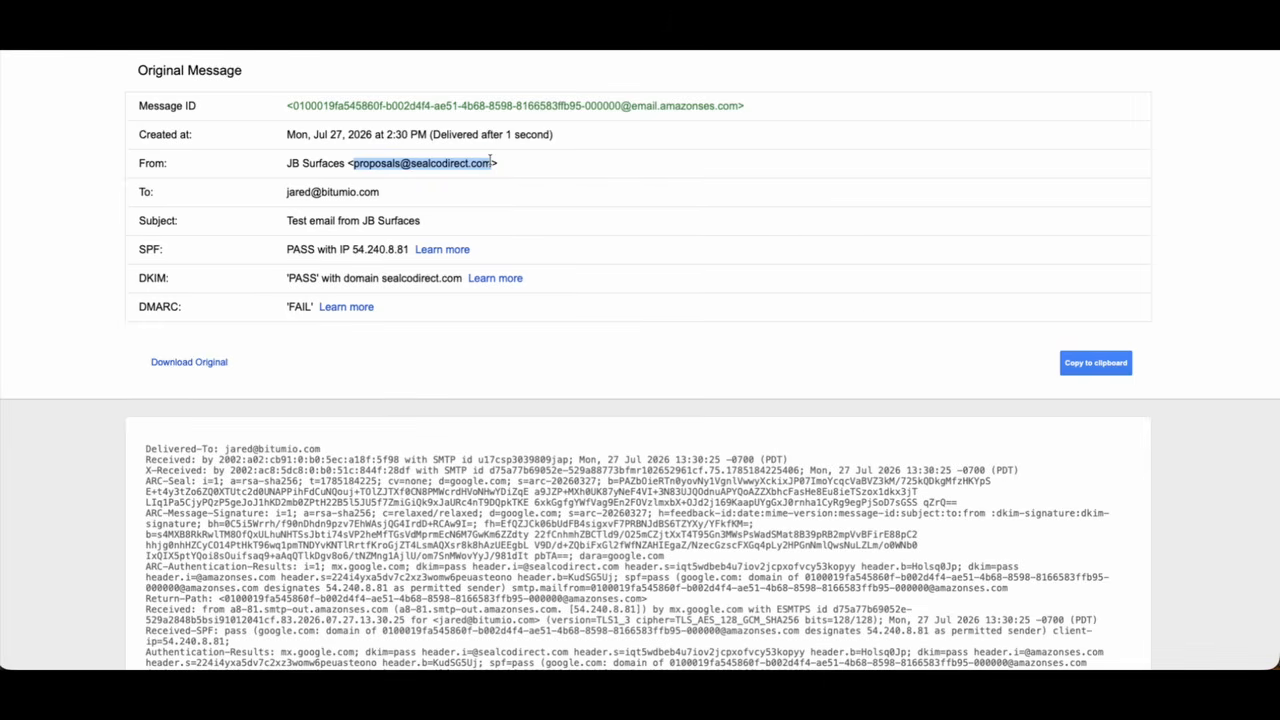
drag(353, 163, 491, 163)
click(493, 163)
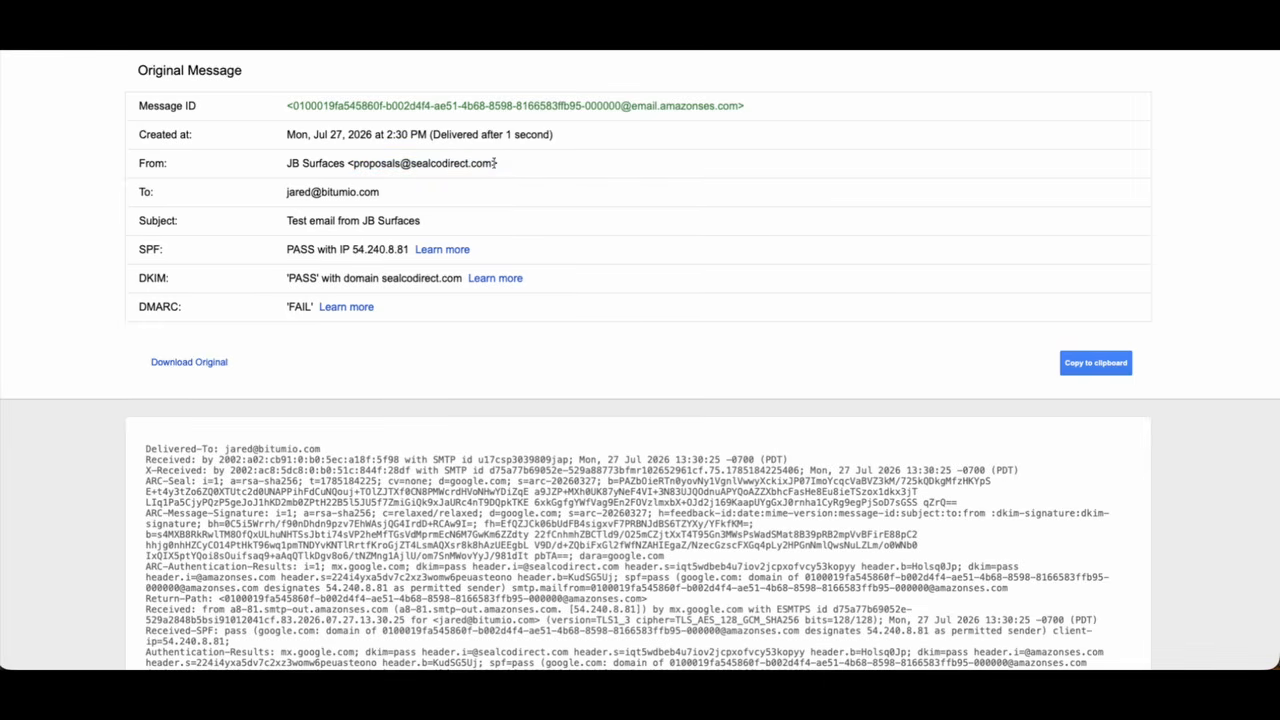